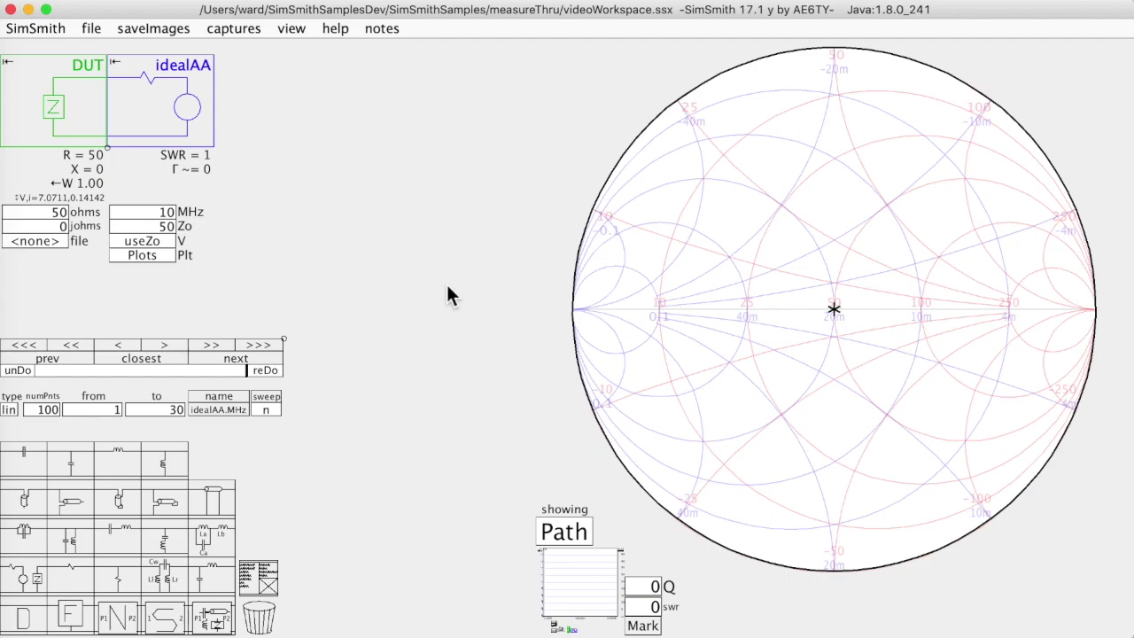
Open the CHOOSE FILE browser on the measureThru folder, listing its .ssx and .s1p files
click(267, 588)
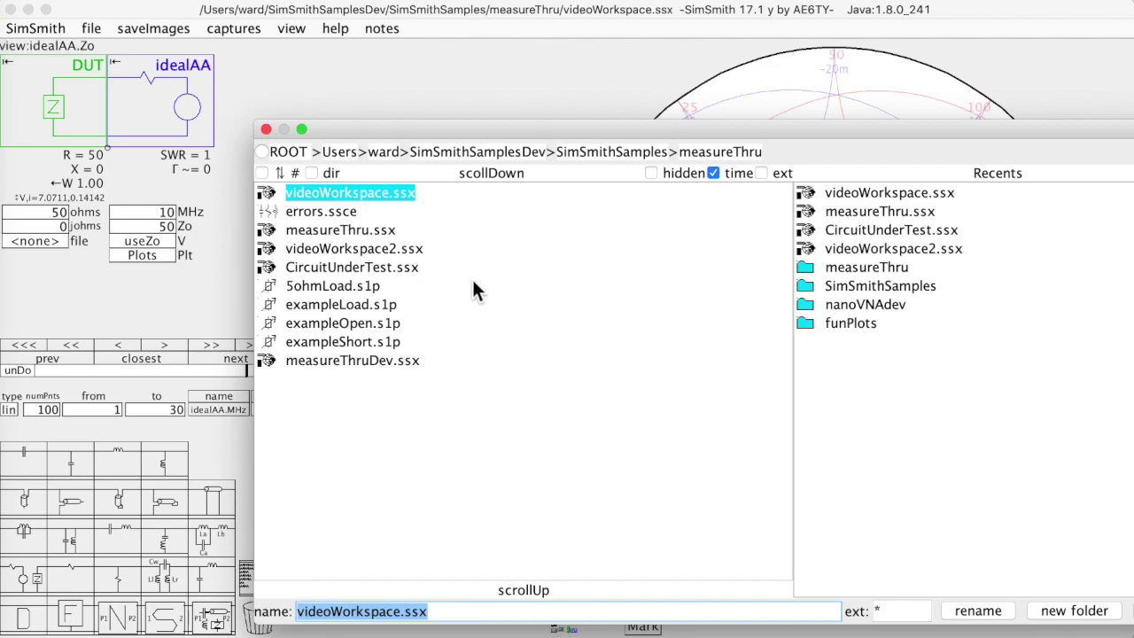
Place errors.ssce into the circuit chain between the DUT and idealAA blocks
drag(332, 214, 158, 92)
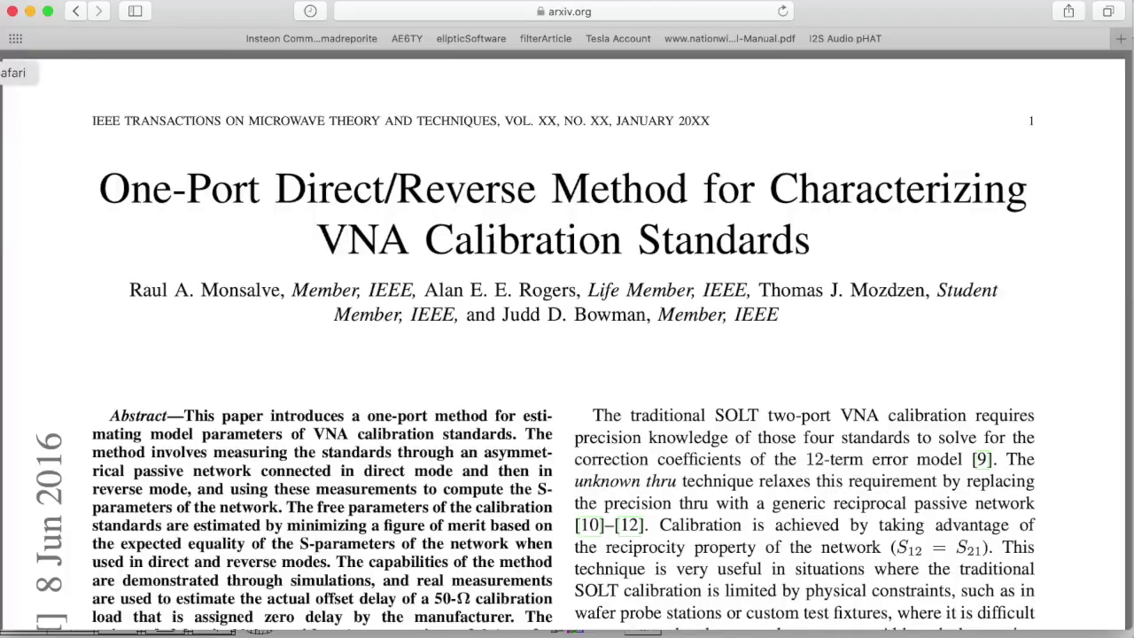
Bring up the arXiv one-port direct/reverse paper in Safari and show its full web address
click(2, 73)
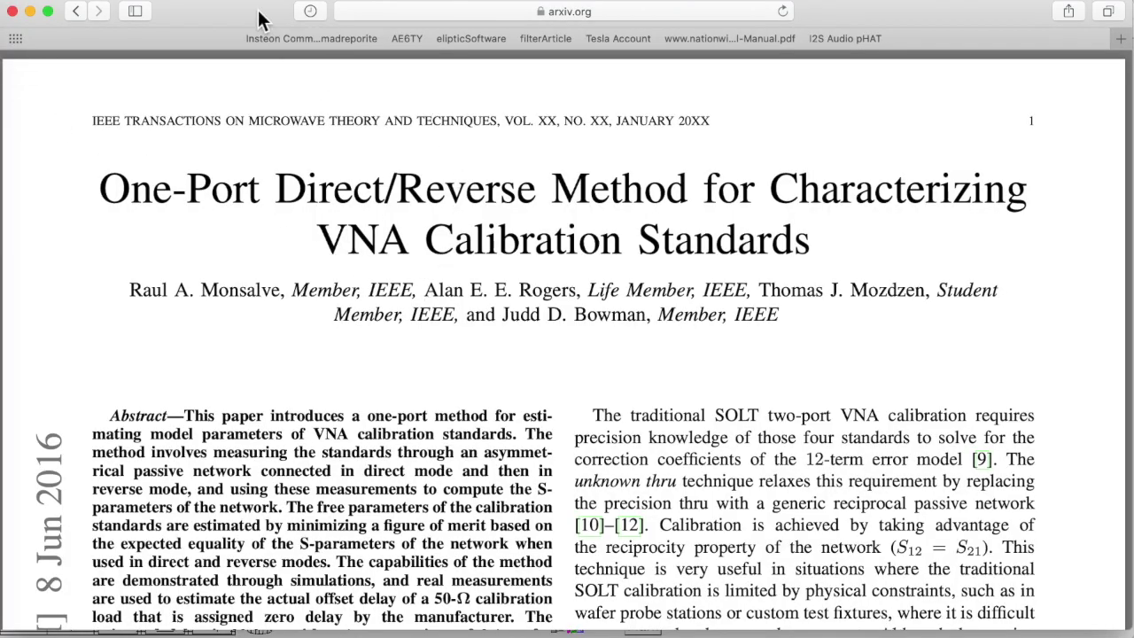
drag(258, 13, 252, 48)
click(574, 49)
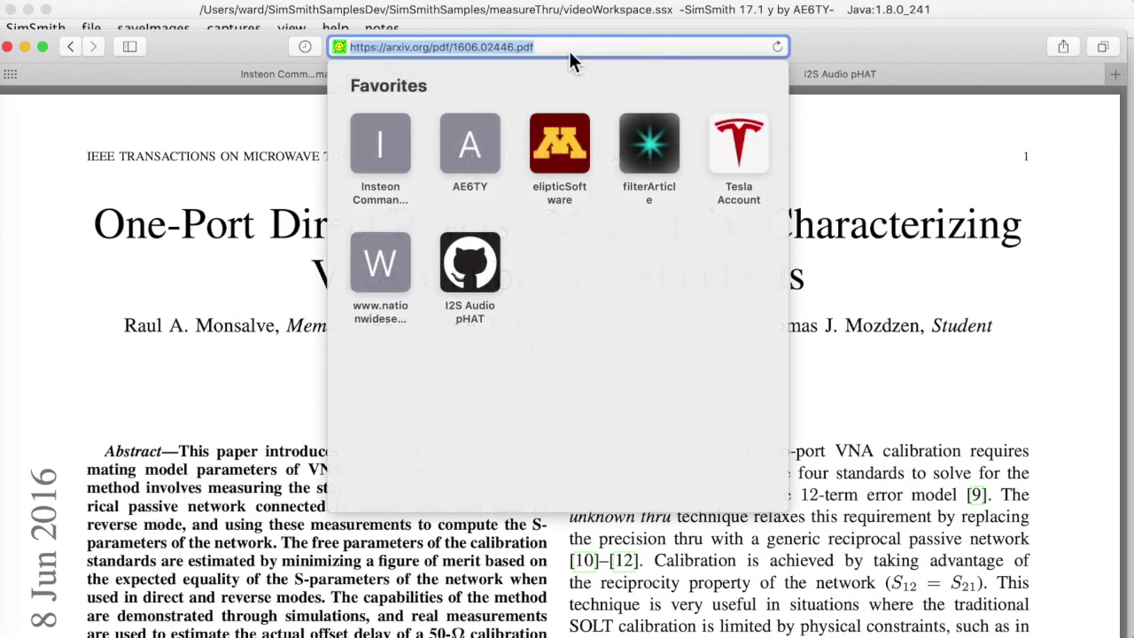
double_click(237, 212)
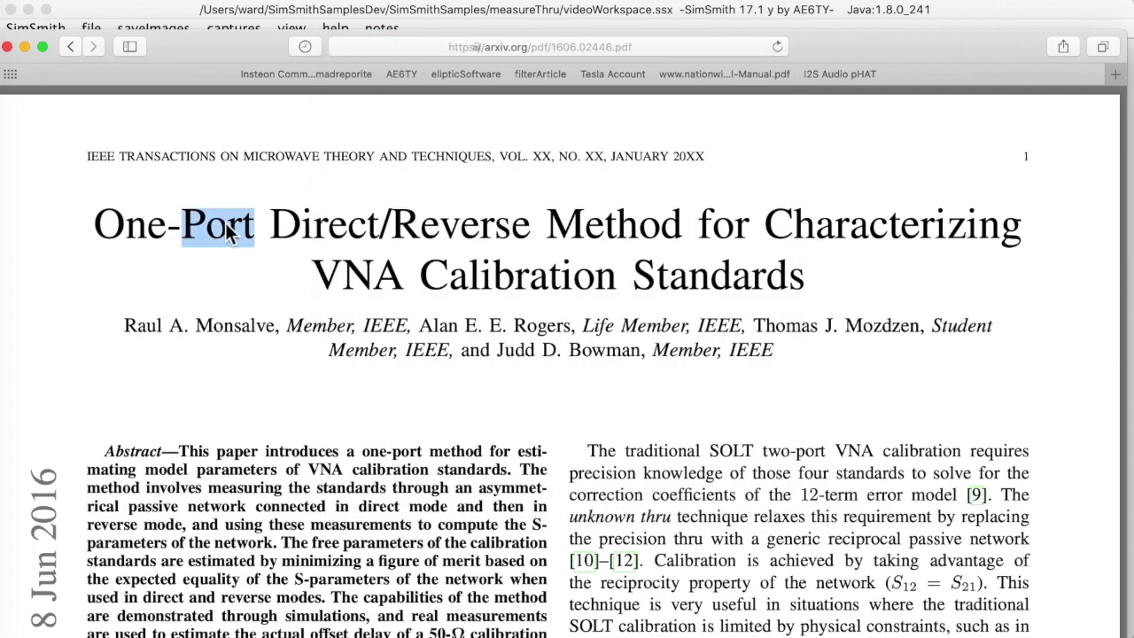
drag(232, 47, 241, 16)
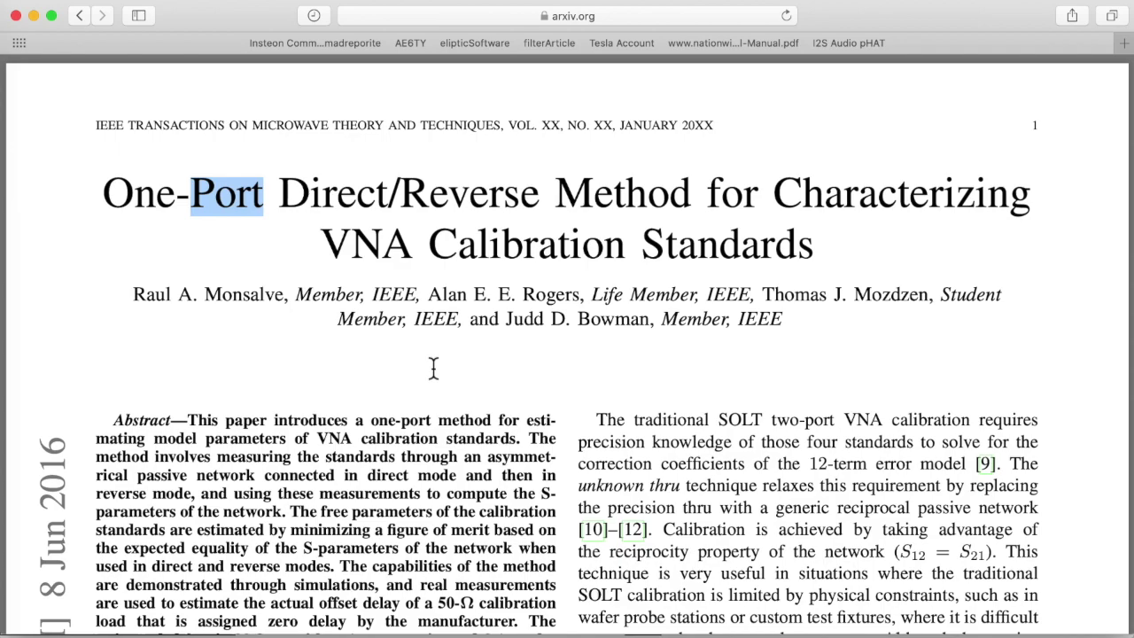
Scroll the paper down to Section II, Method, and equation (3)
scroll(434, 368, down, 10)
scroll(434, 368, down, 10)
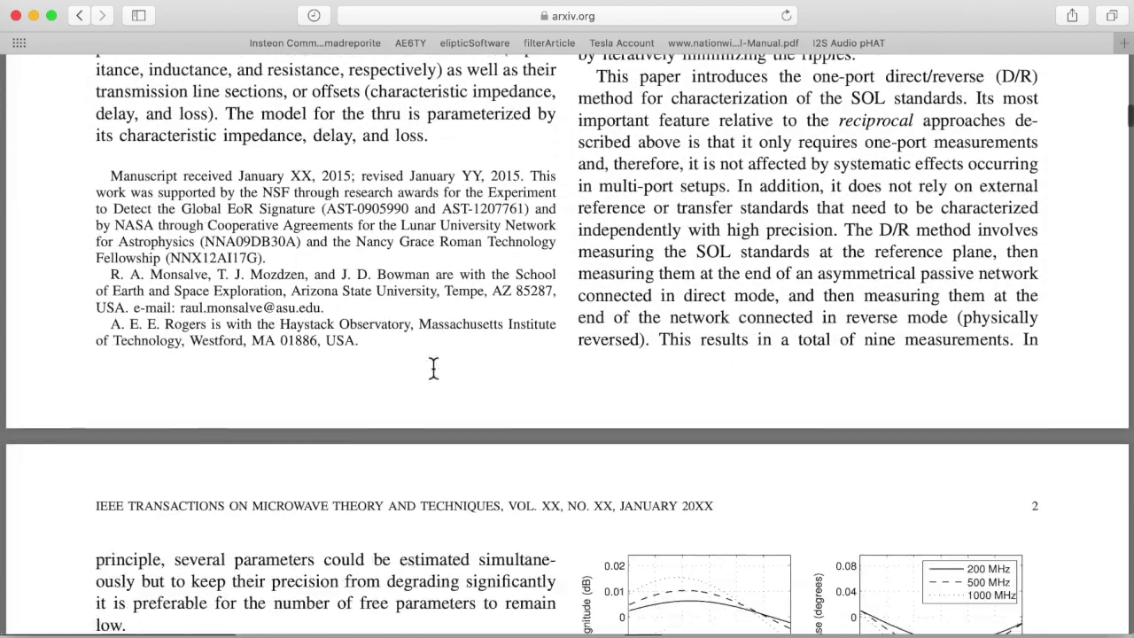
scroll(434, 368, down, 10)
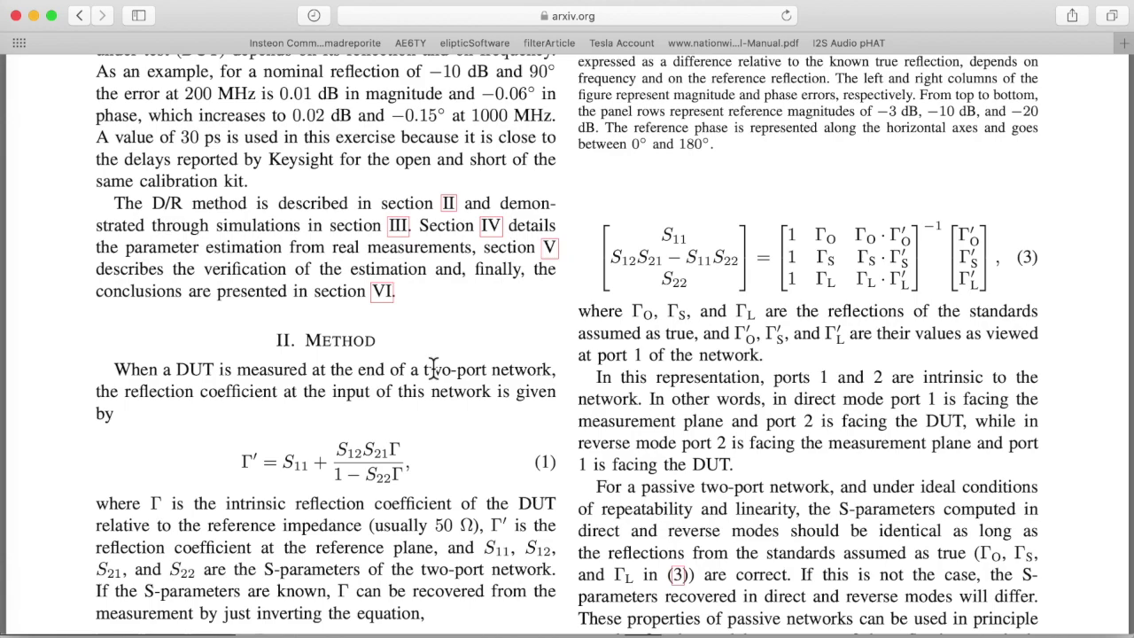
click(9, 500)
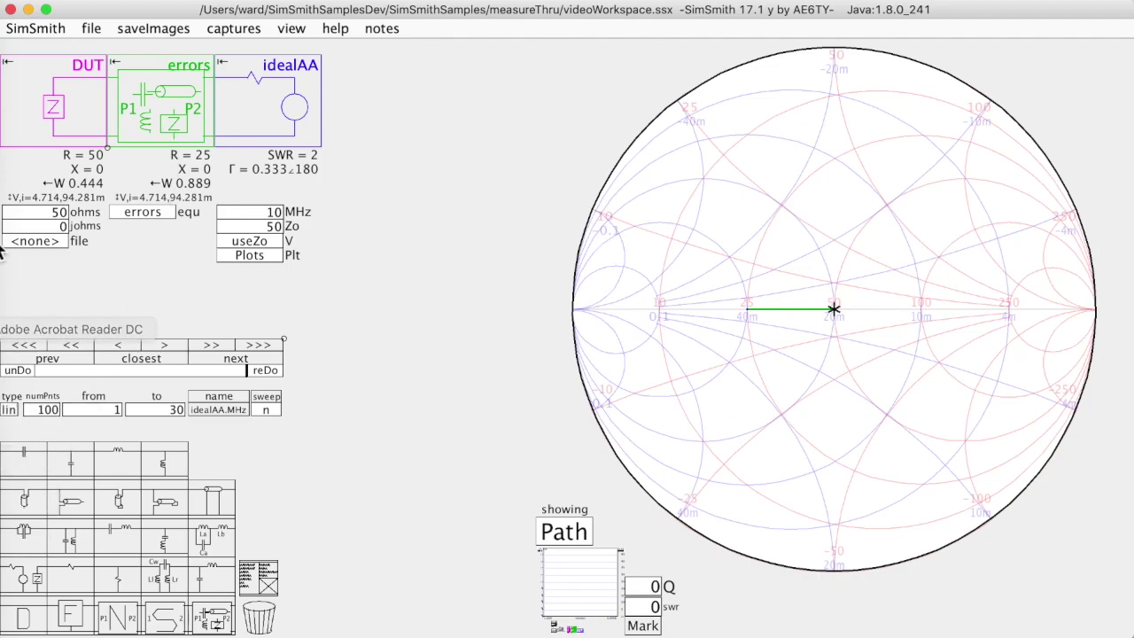
click(3, 72)
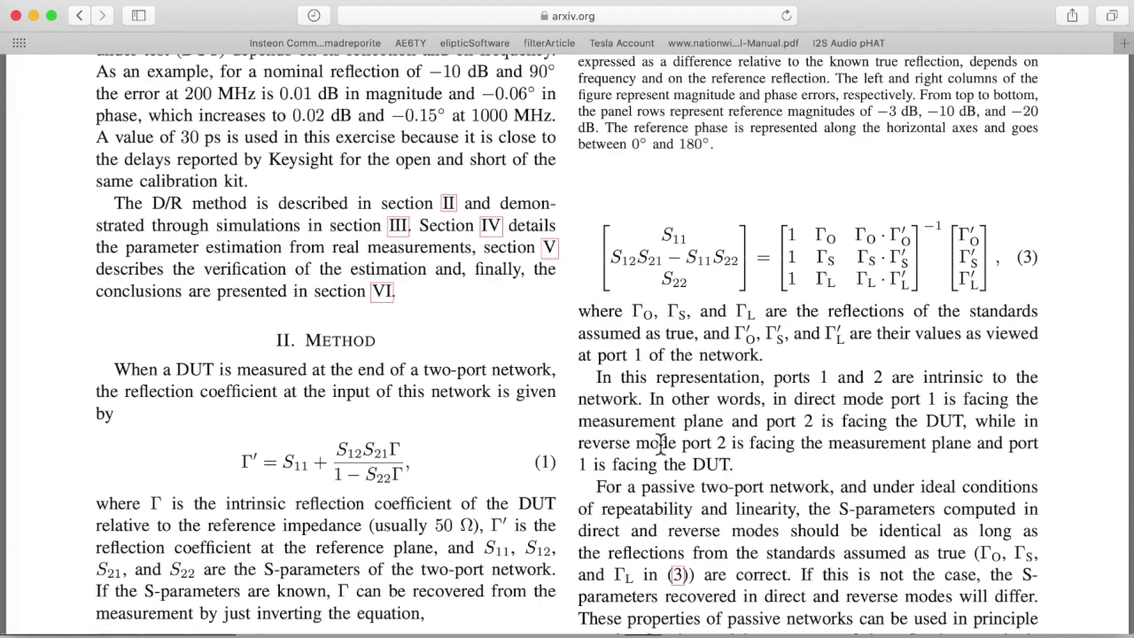
Scroll a little further to equation (2), then return to SimSmith
scroll(588, 414, down, 1)
scroll(585, 416, down, 5)
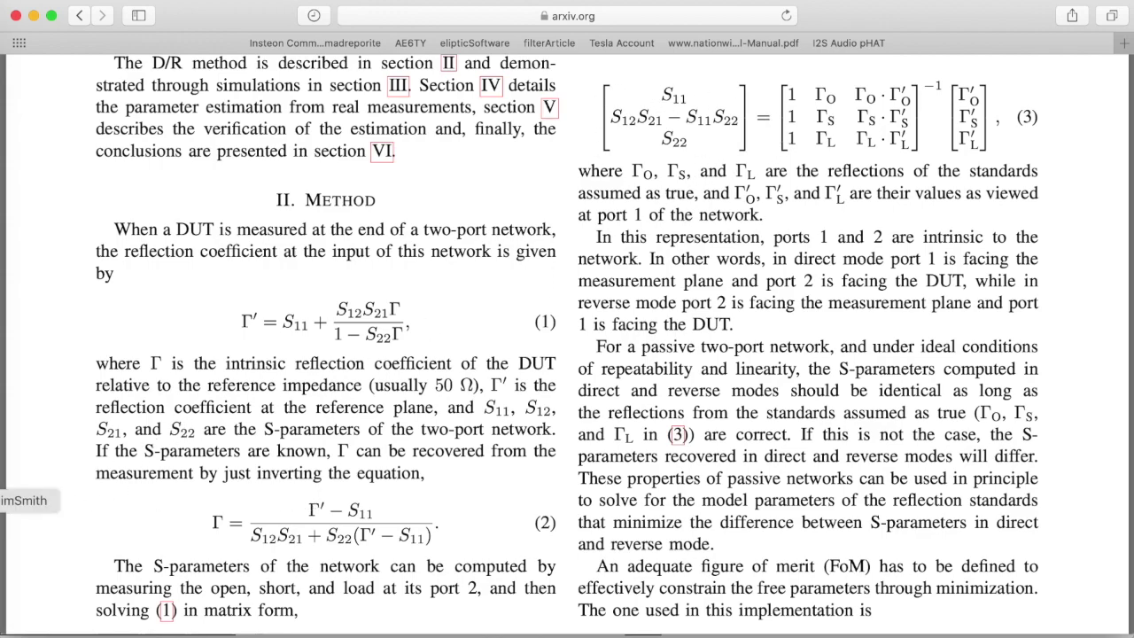
click(4, 501)
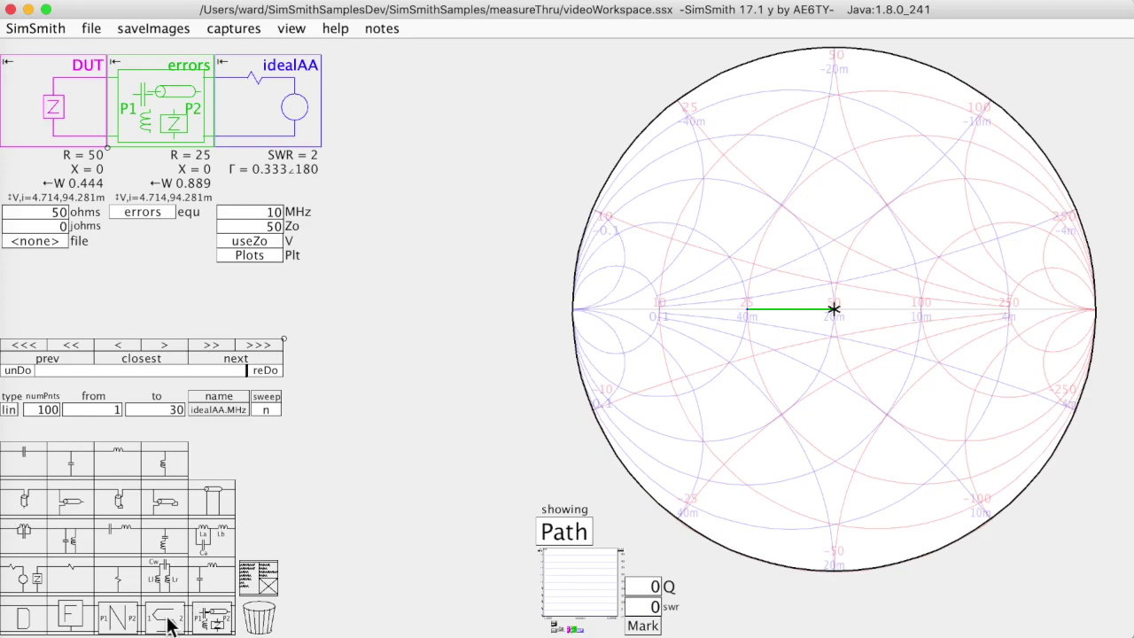
Insert an S-parameter block S1 between the errors network and idealAA, acting as an ideal thru
drag(168, 625, 263, 103)
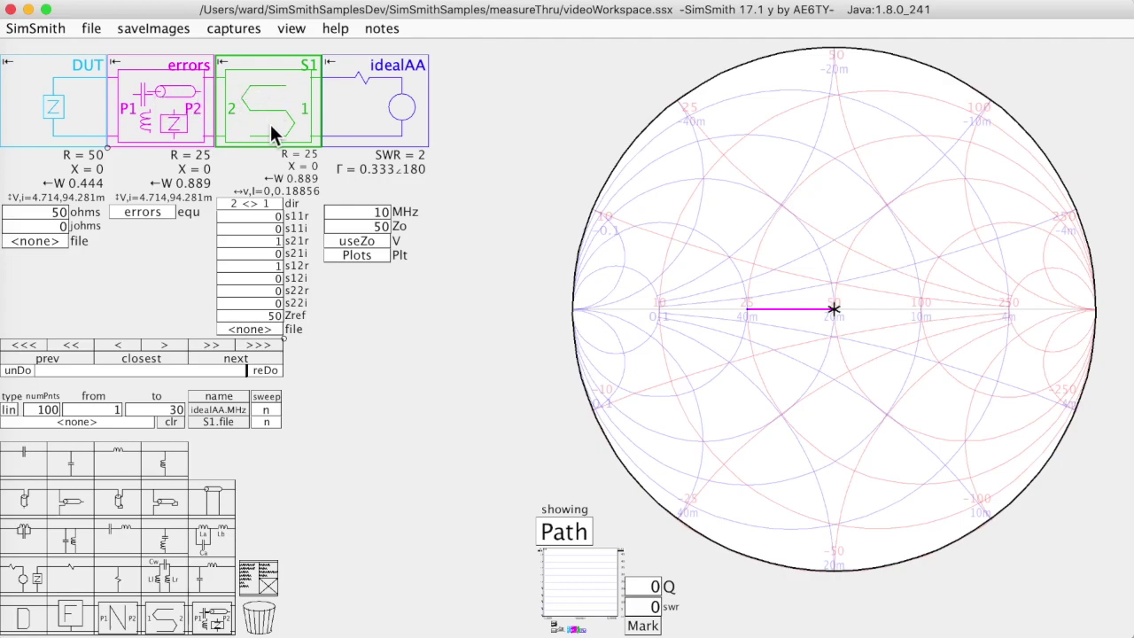
click(92, 32)
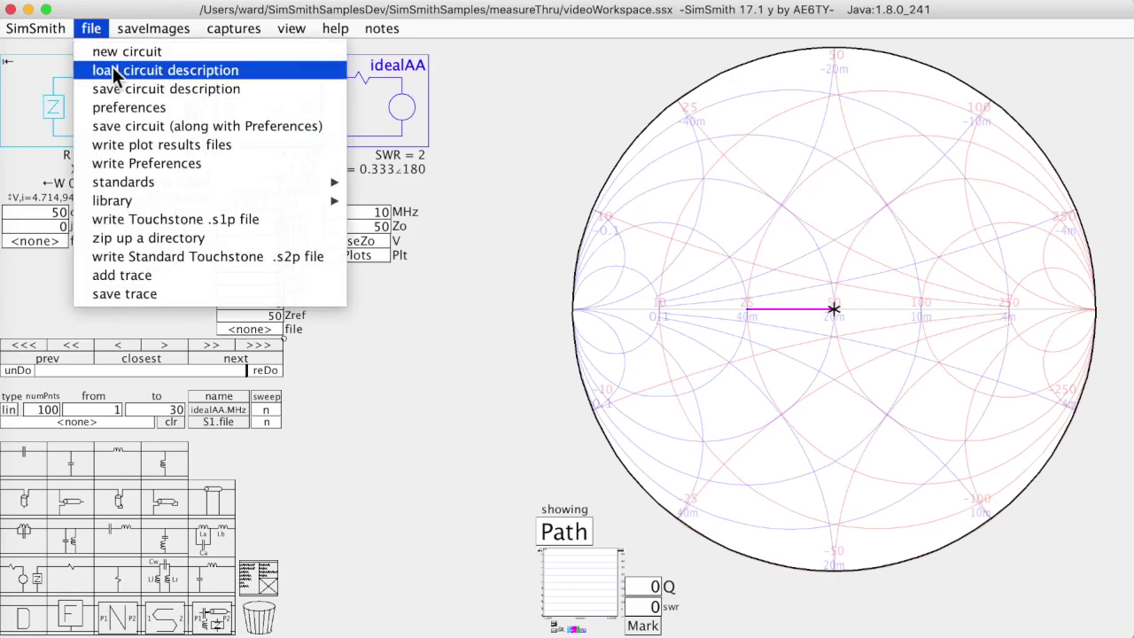
Load videoWorkspace2.ssx without saving the current circuit and open computeS2P's S2P equation
click(114, 70)
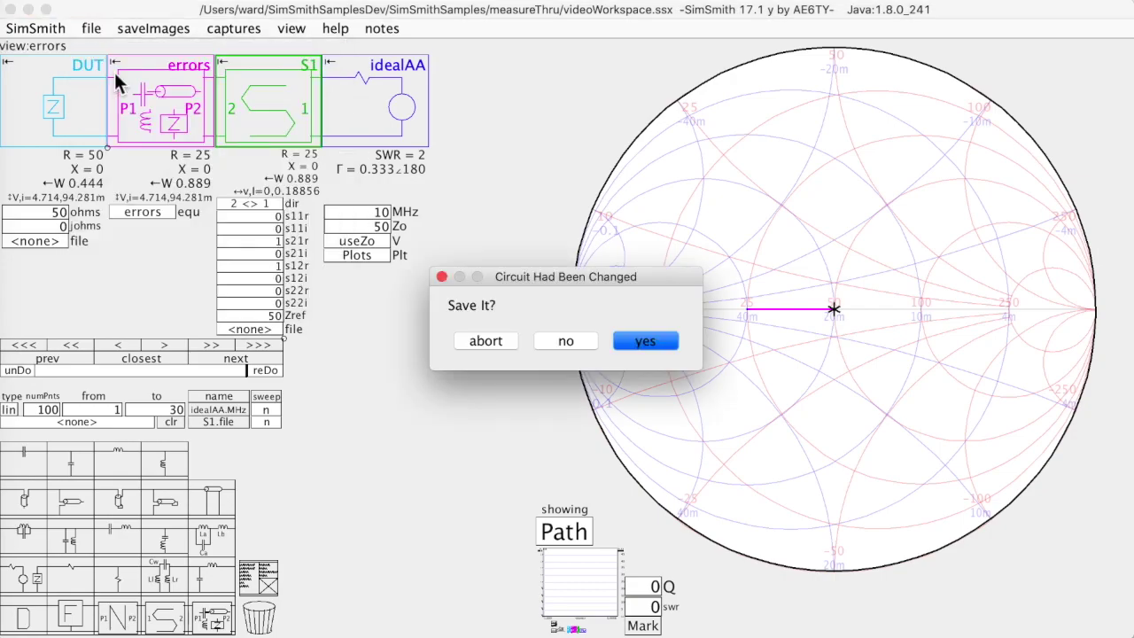
click(573, 344)
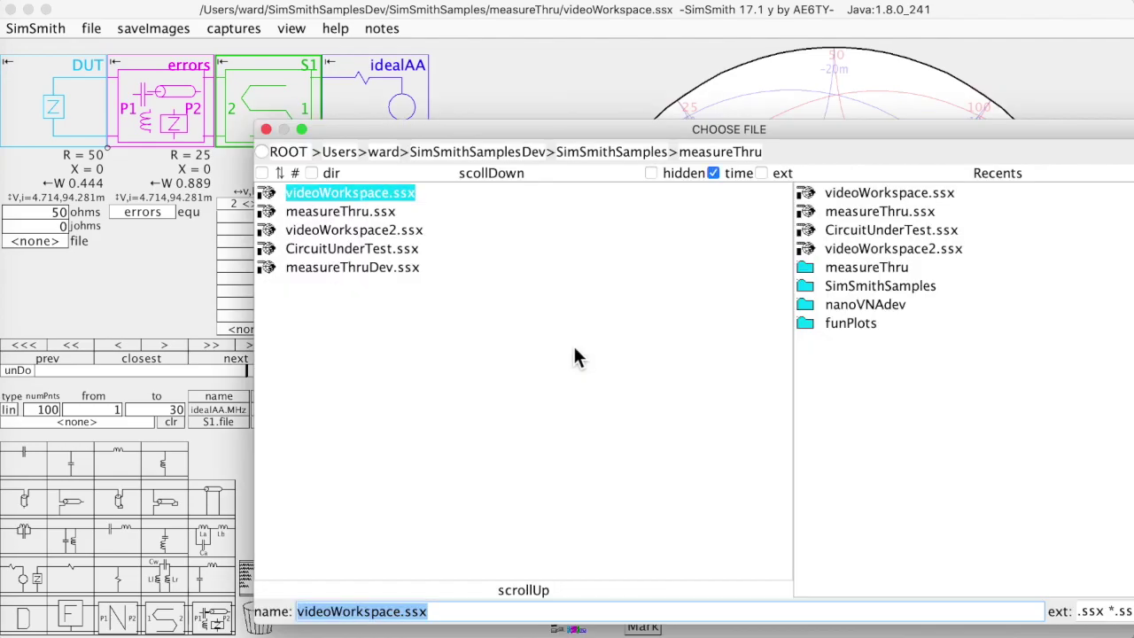
double_click(352, 230)
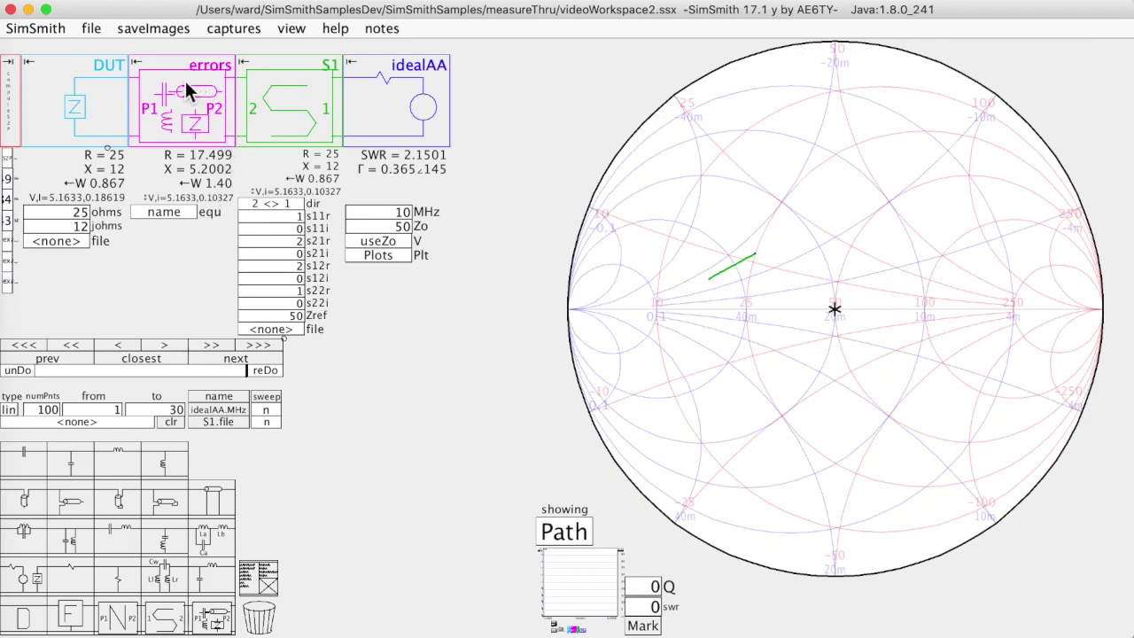
click(9, 64)
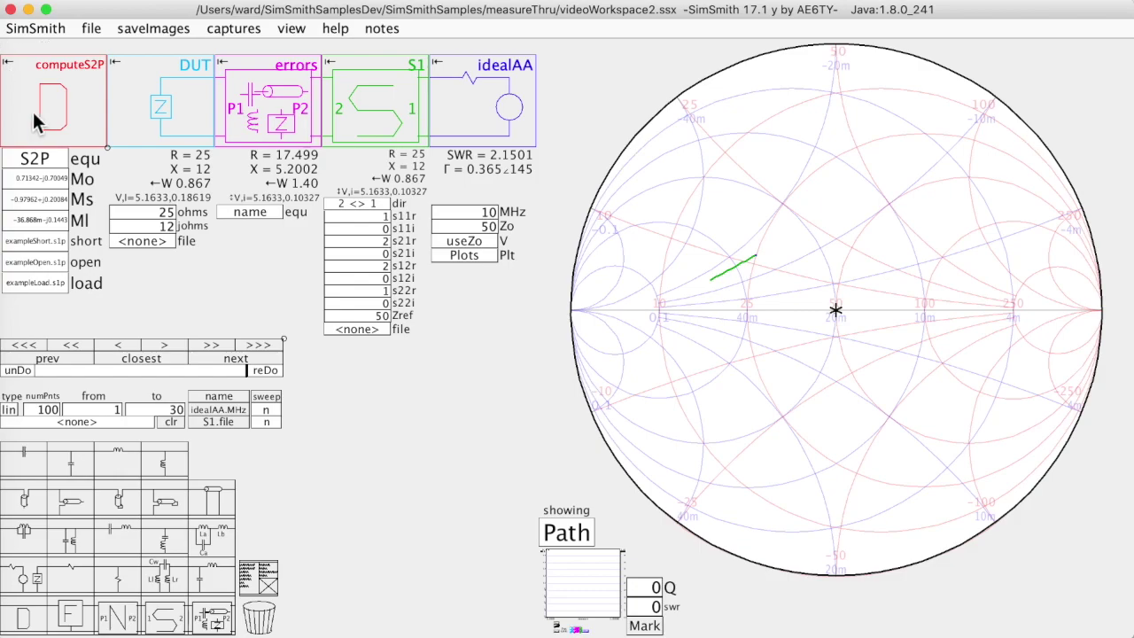
click(48, 157)
scroll(567, 135, up, 5)
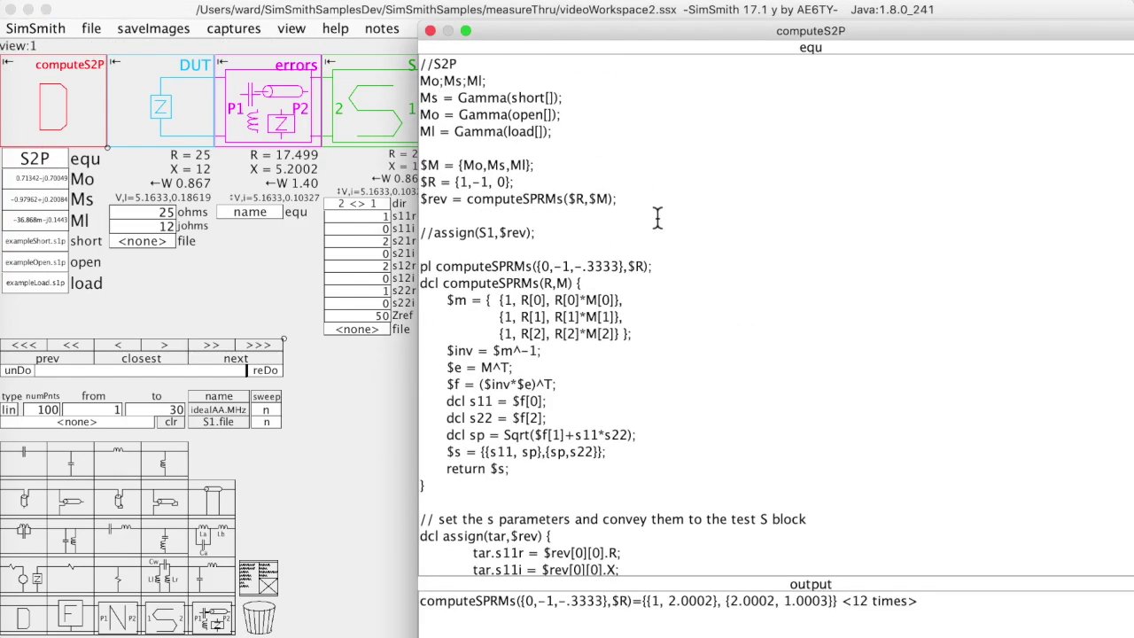
scroll(567, 135, down, 3)
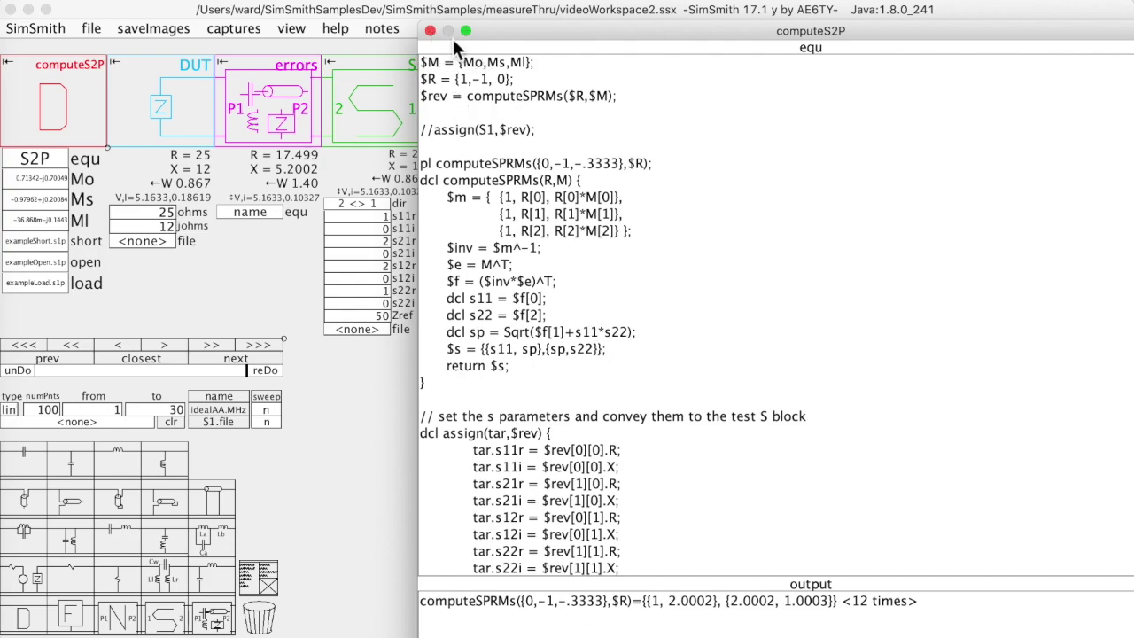
click(430, 31)
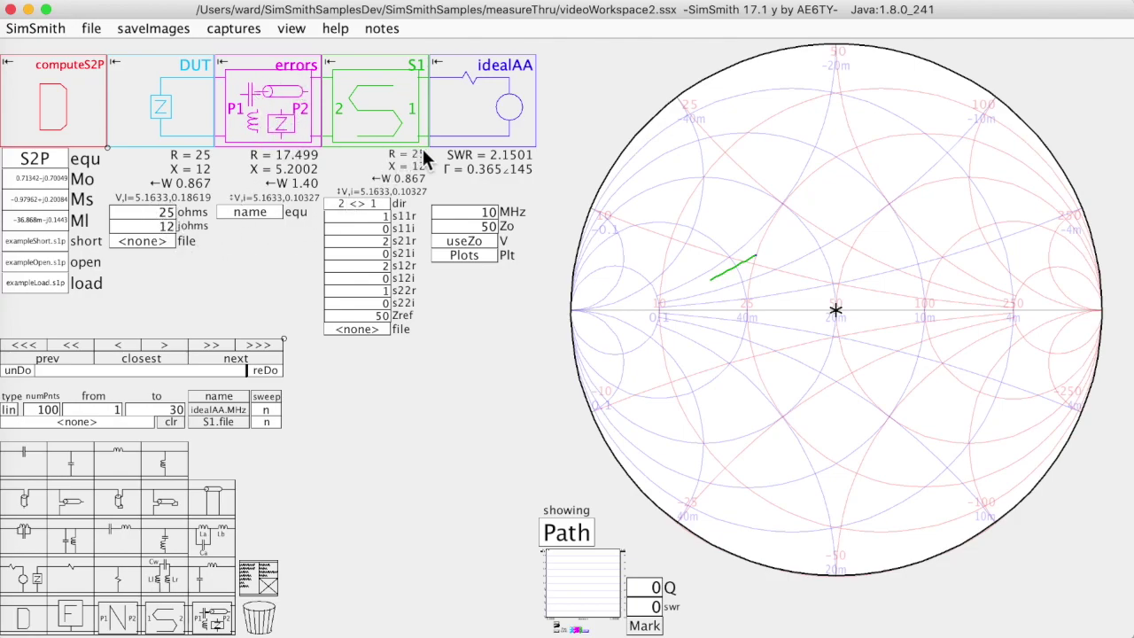
Select the DUT's resistance value for adjustment
double_click(167, 213)
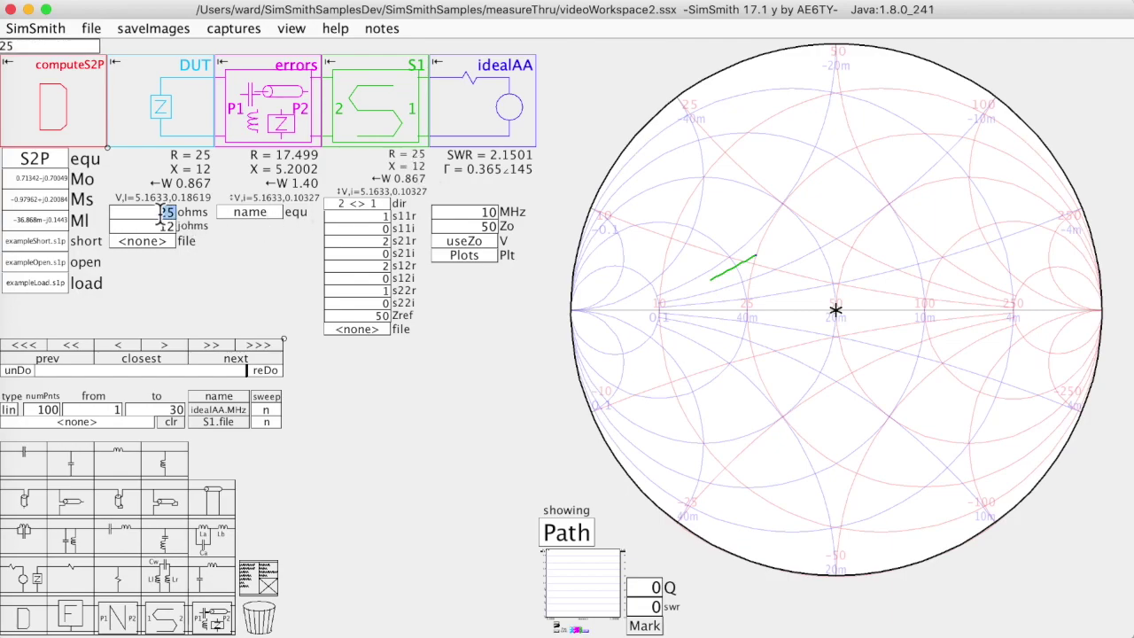
Scroll the DUT ohms to 26.275 and johms to 10.336, bringing SWR to 2.013
scroll(164, 213, up, 10)
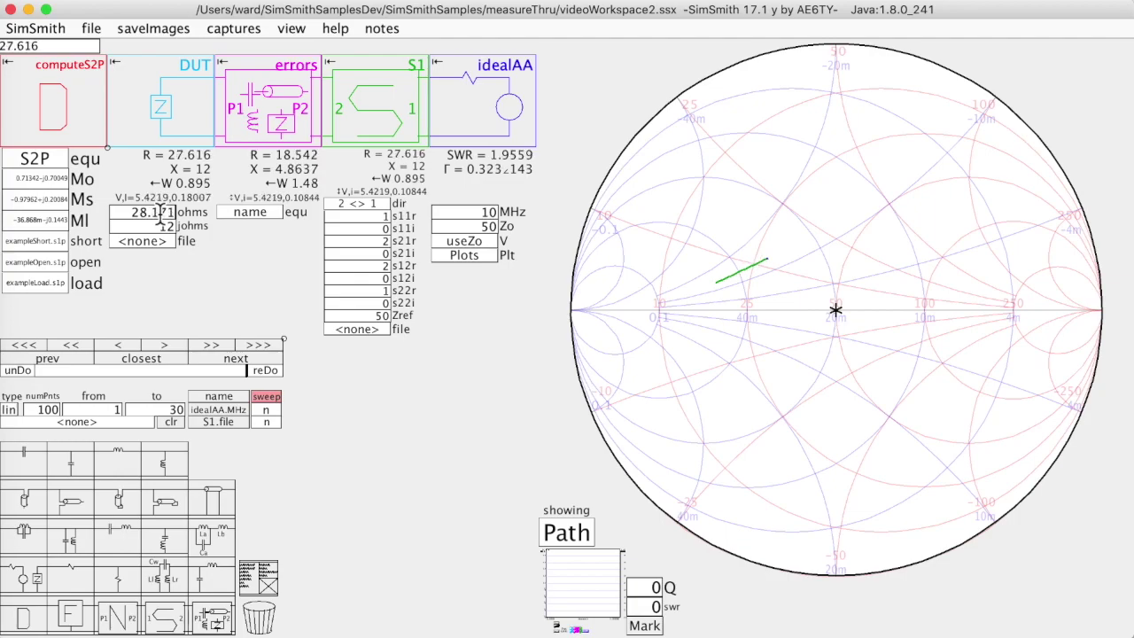
scroll(164, 212, up, 6)
scroll(164, 212, down, 10)
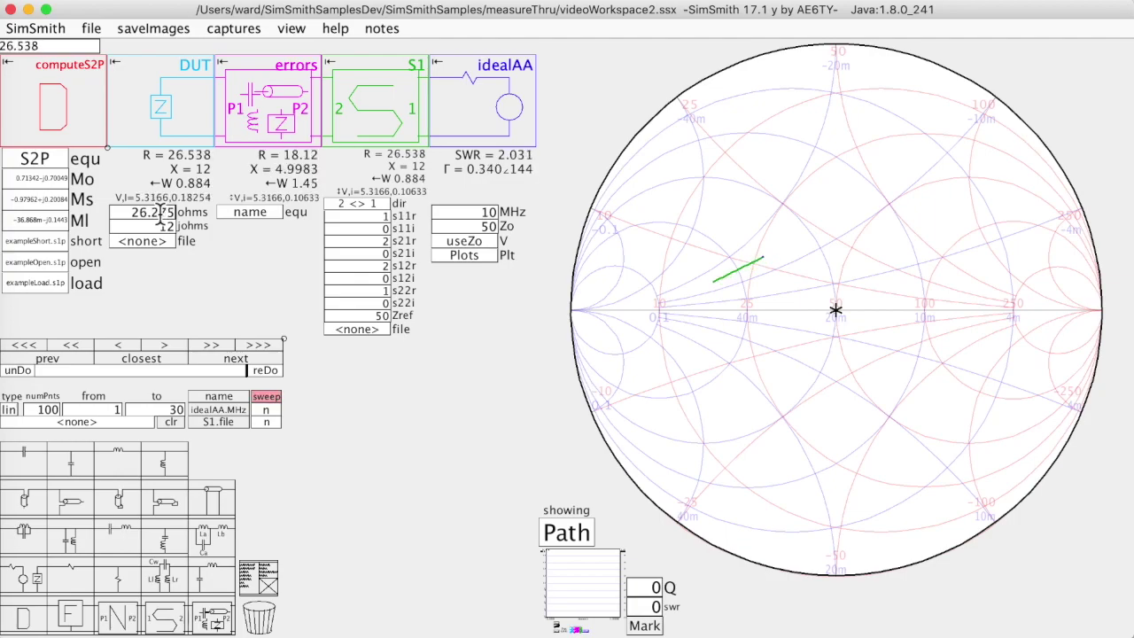
scroll(162, 215, down, 1)
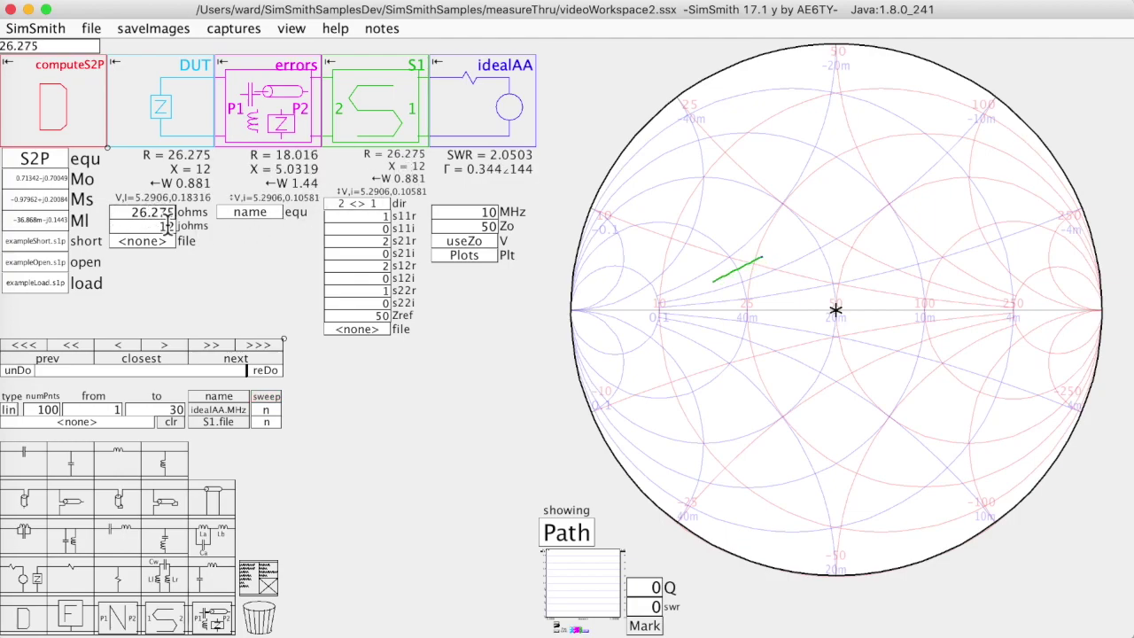
scroll(159, 226, down, 2)
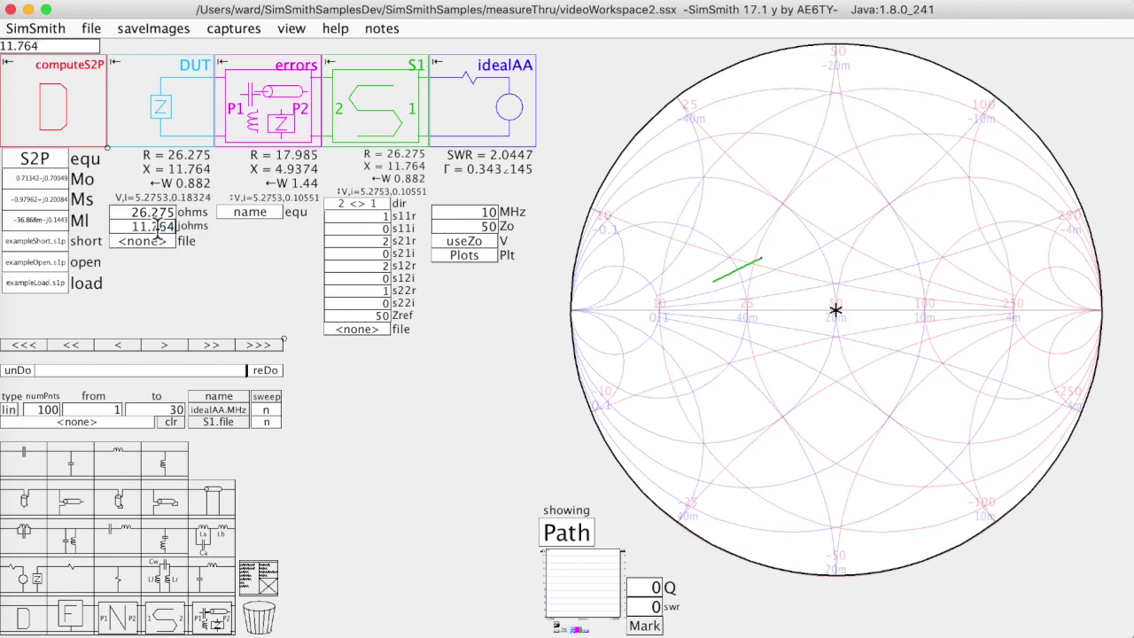
scroll(158, 225, down, 5)
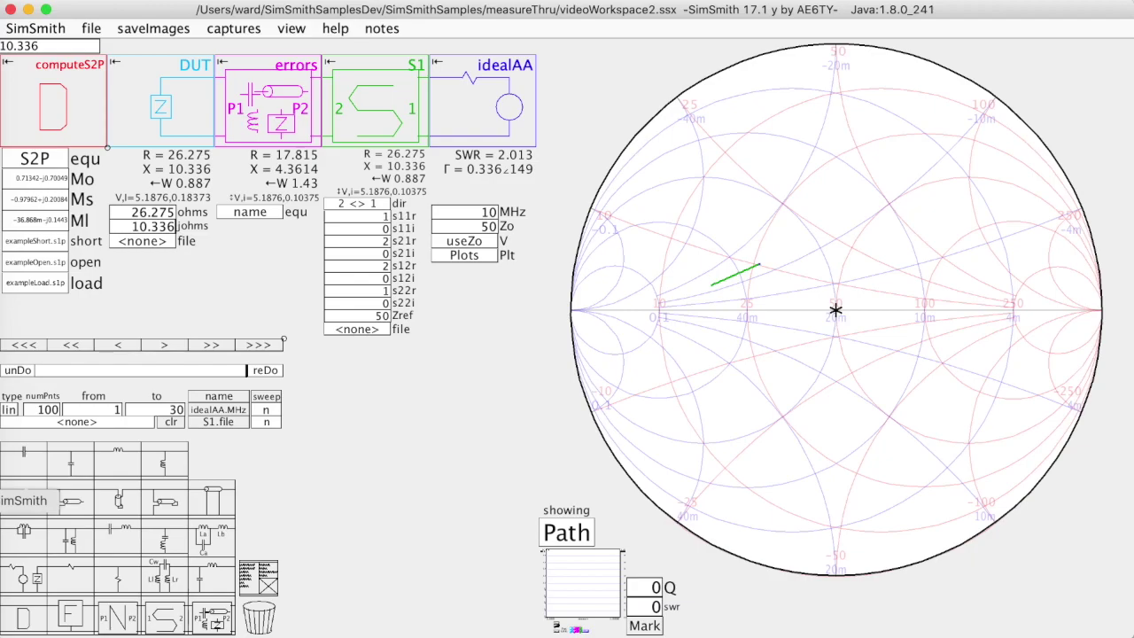
Switch to the Windows 10 VM showing Elsie's 1 MHz to 1 GHz filter plot
click(3, 458)
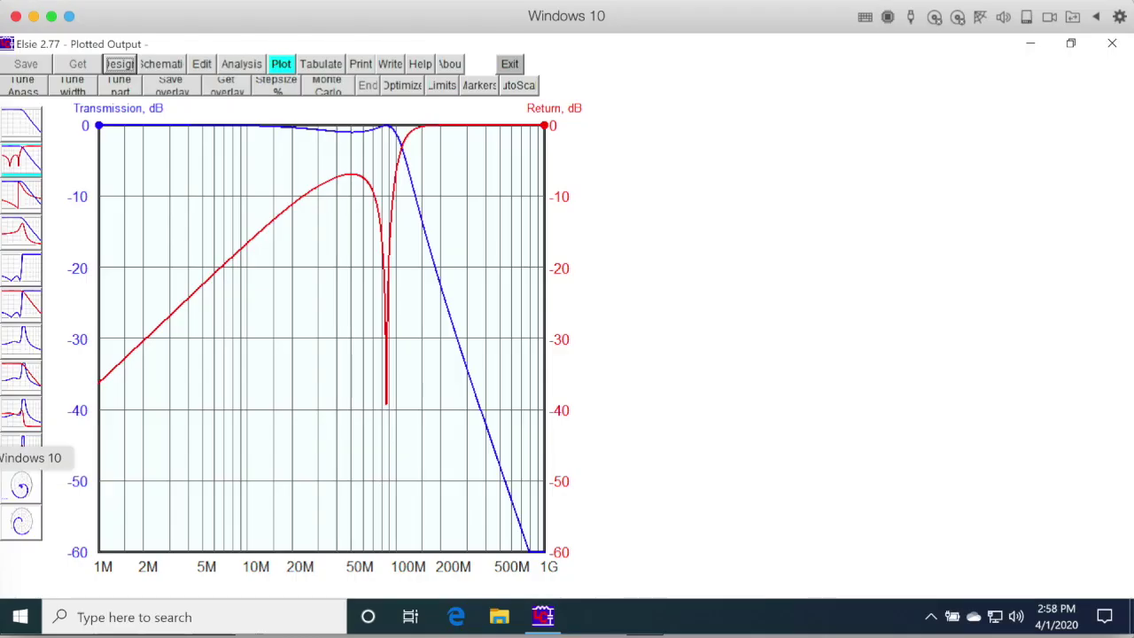
View the 3rd-order Chebyshev lowpass in Elsie's Design, Schematic and Plot views
click(119, 64)
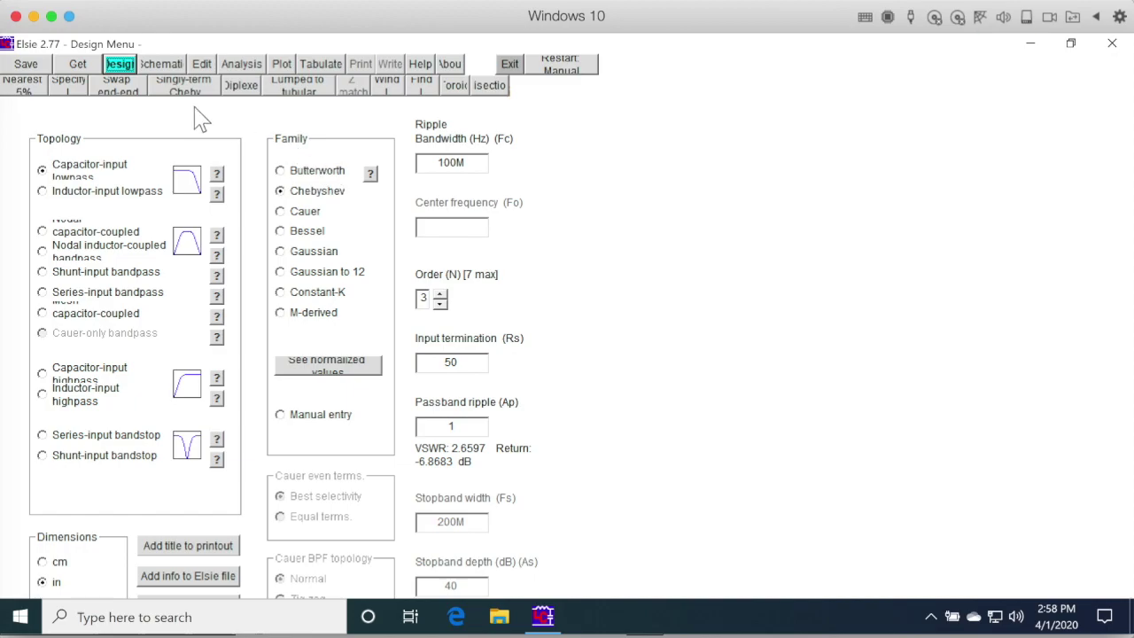
click(169, 69)
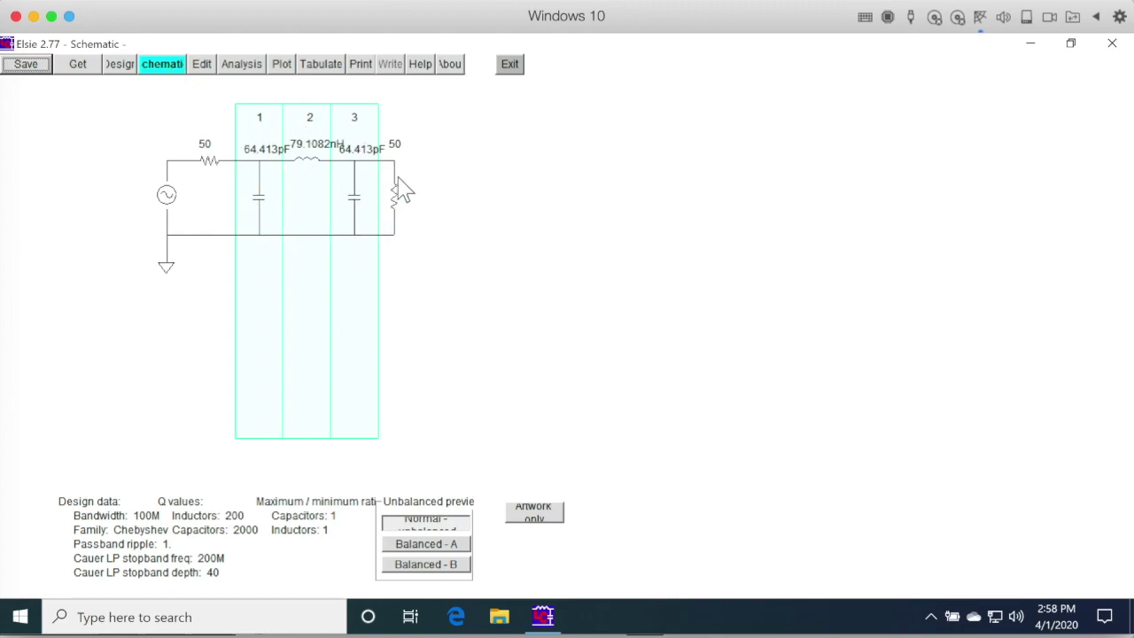
click(282, 66)
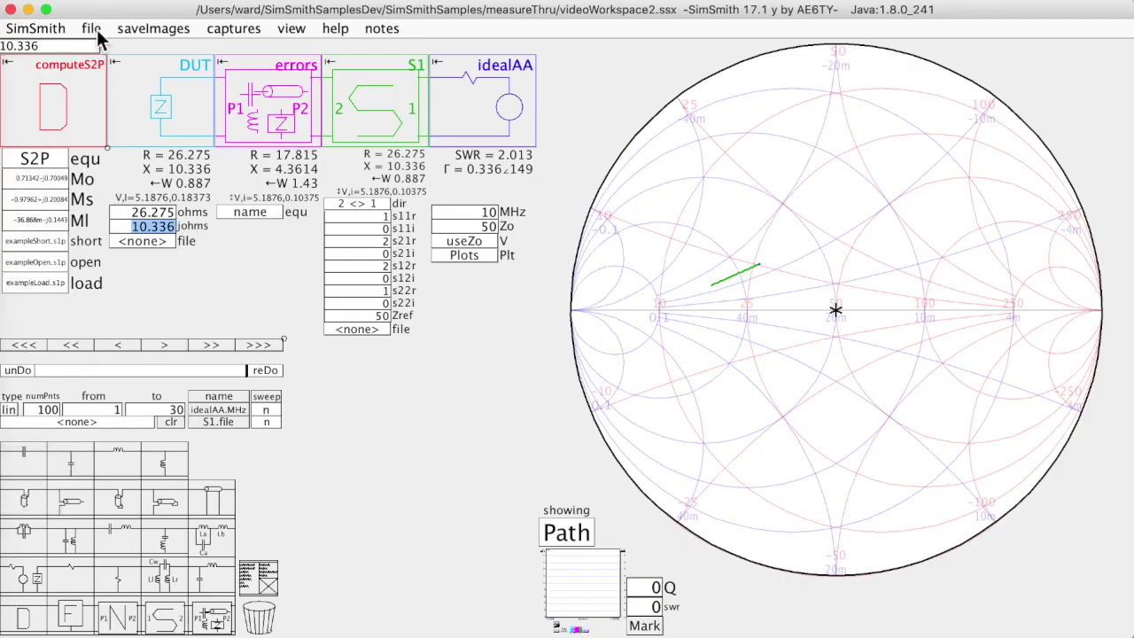
Load CircuitUnderTest.ssx without saving the current workspace, bringing up the L-C1-L1-C2 lowpass filter
click(97, 29)
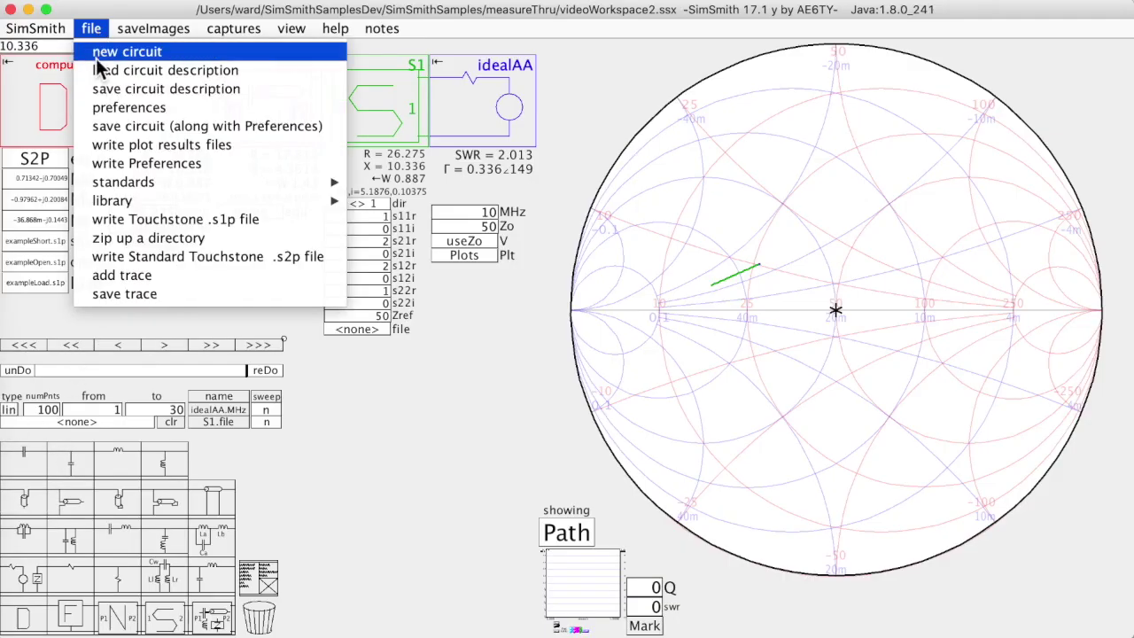
click(146, 70)
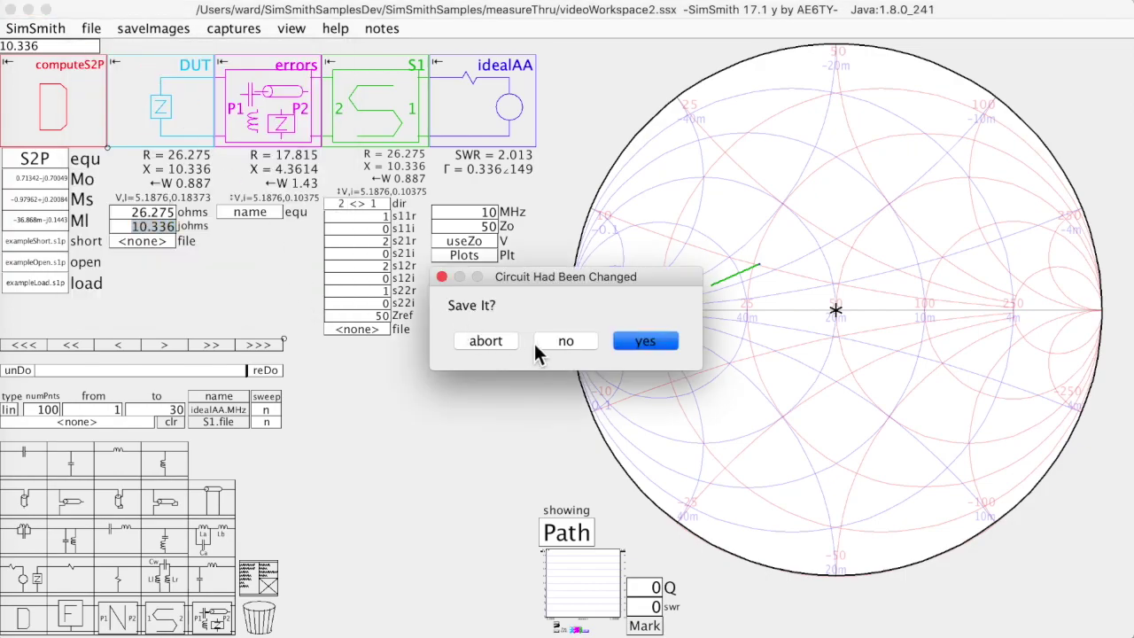
click(566, 341)
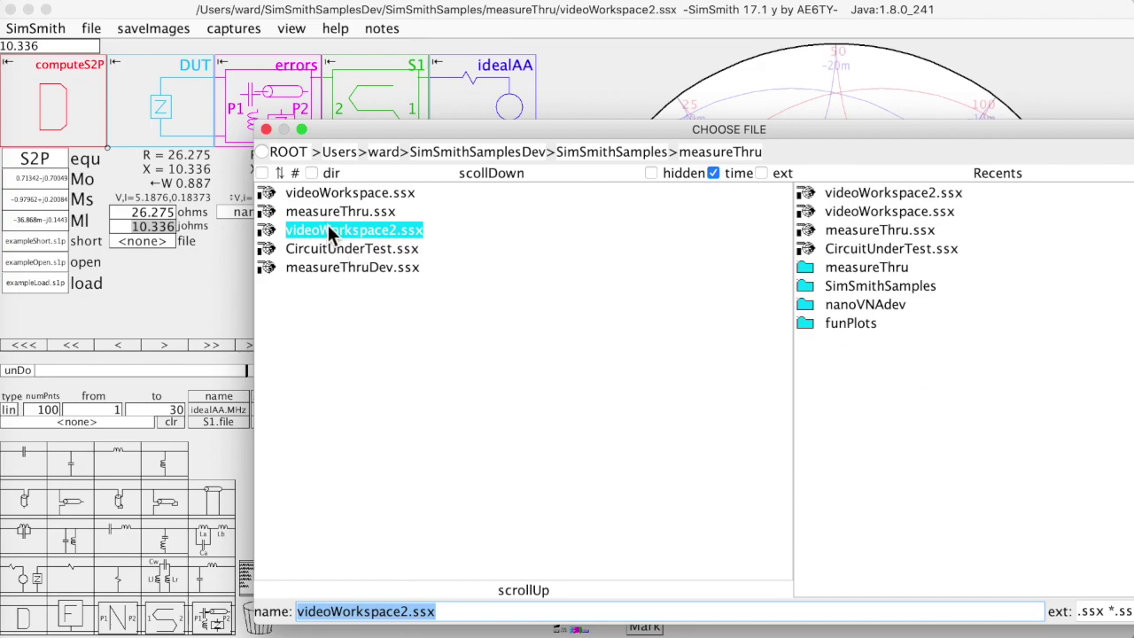
double_click(329, 249)
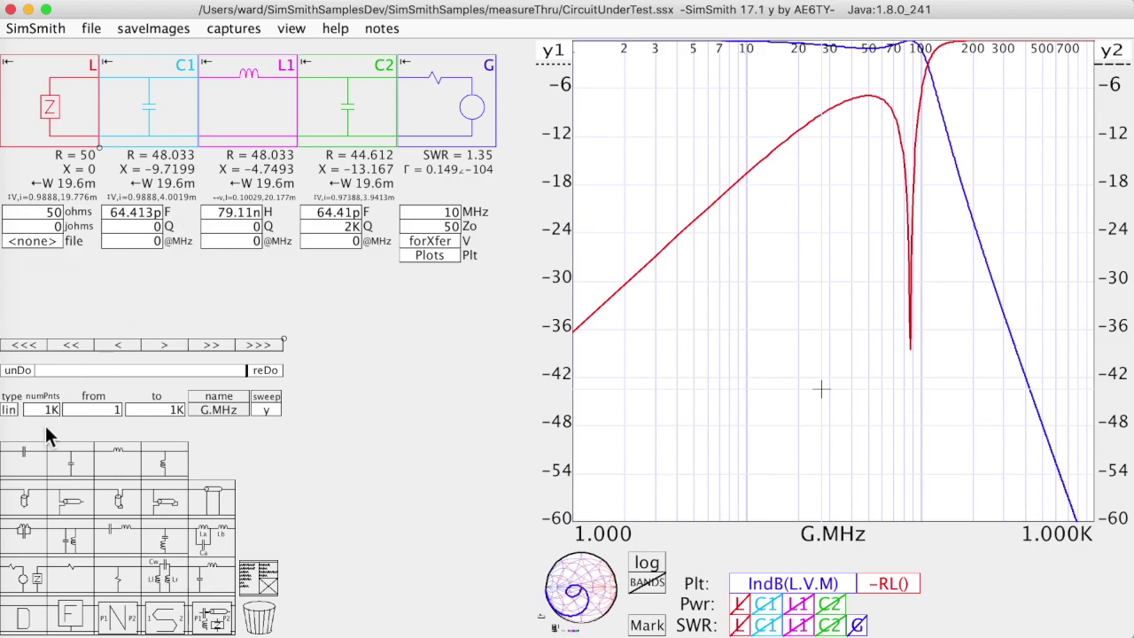
View Elsie's filter schematic, compare it with SimSmith's circuit, then show Elsie's plotted response
click(3, 459)
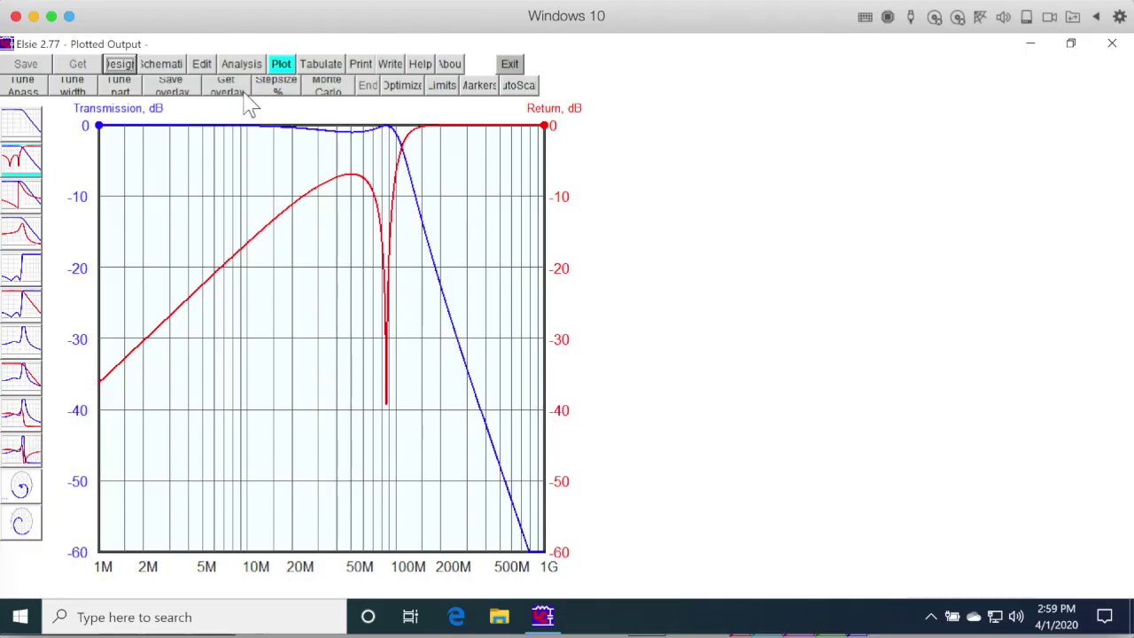
click(165, 66)
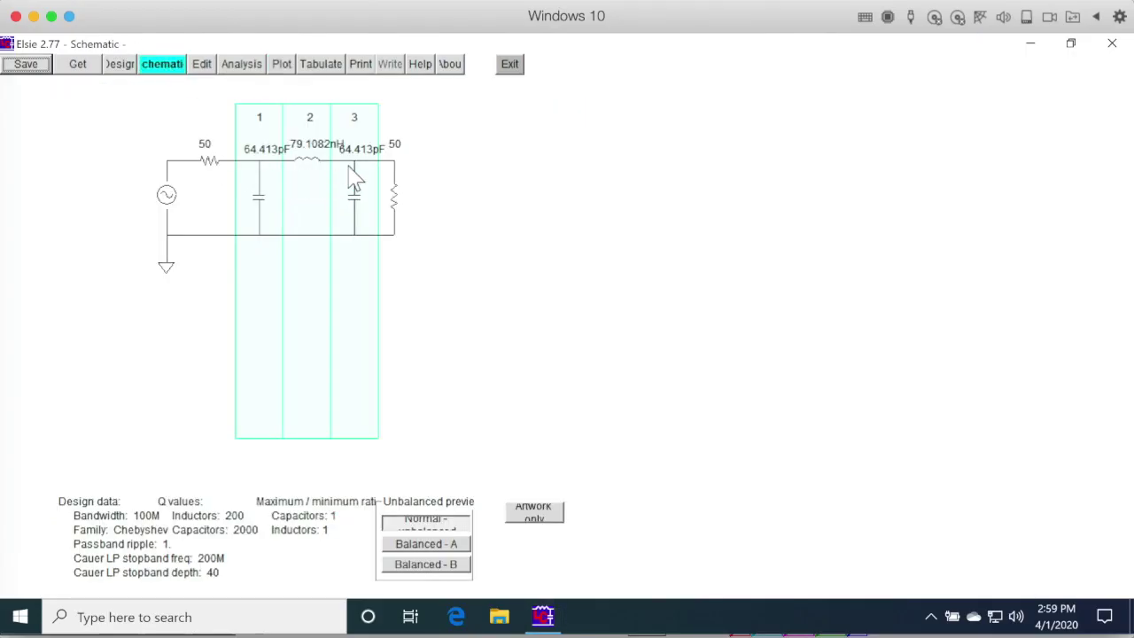
click(3, 500)
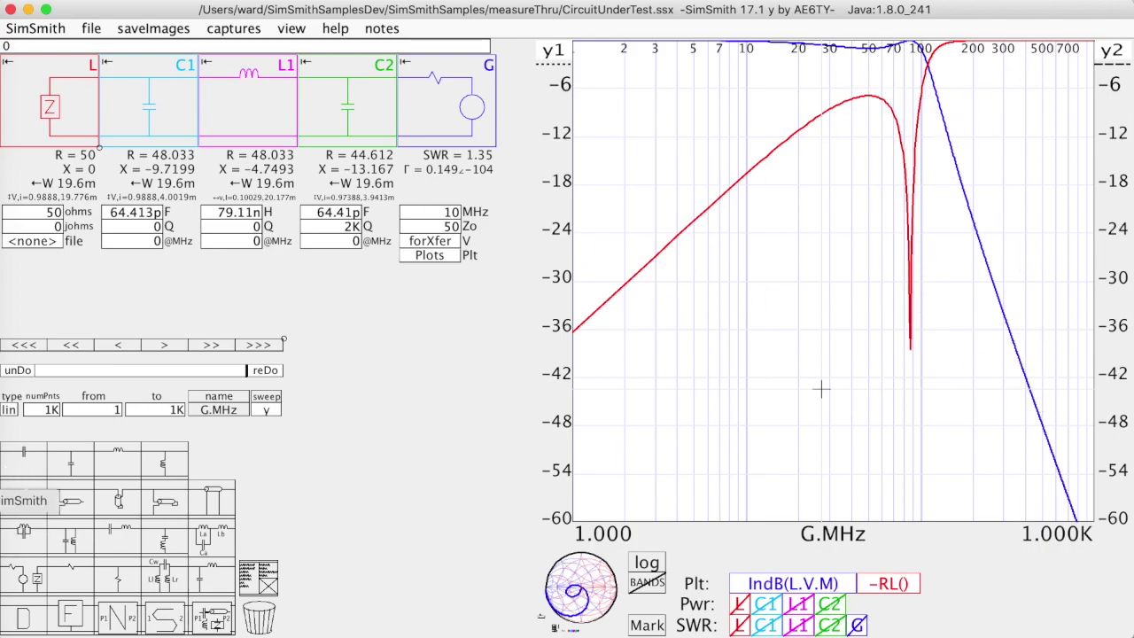
click(2, 458)
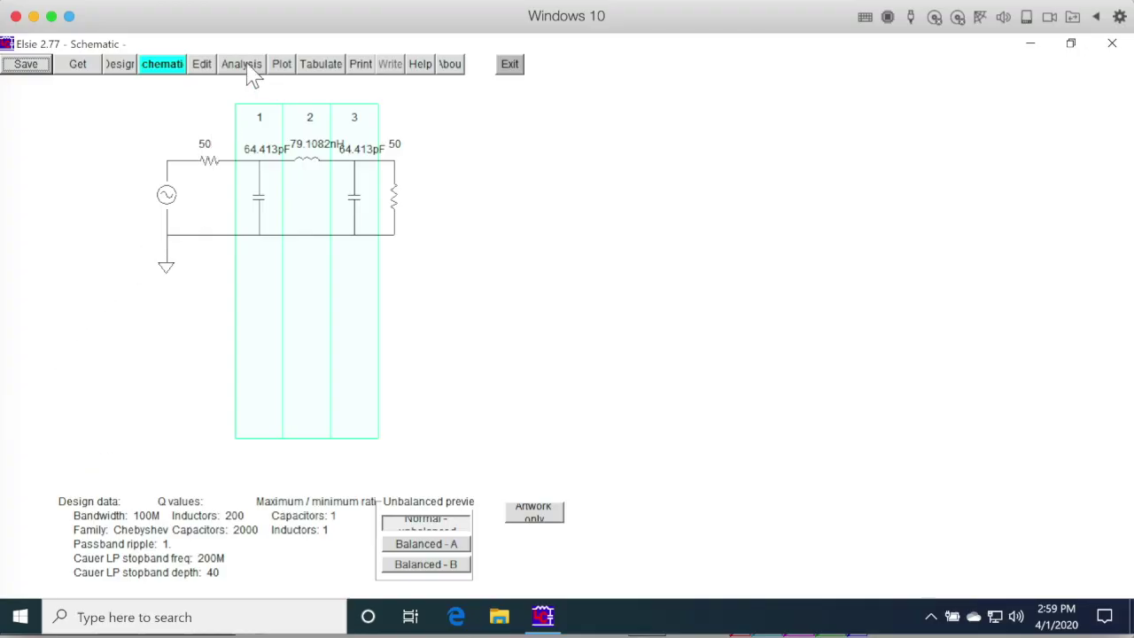
click(281, 71)
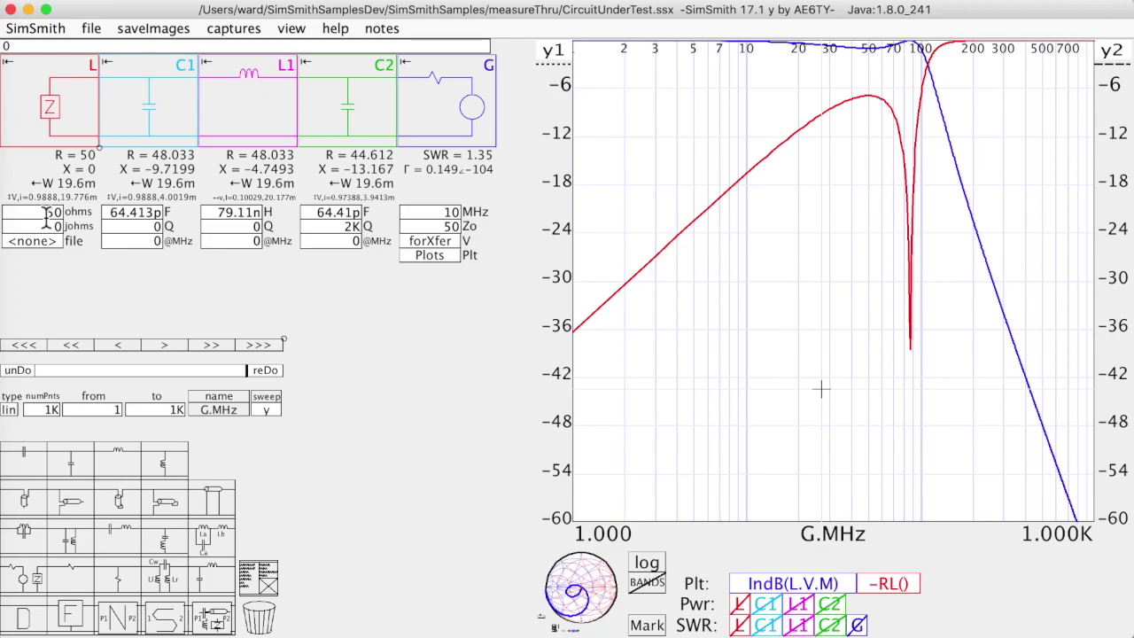
click(91, 29)
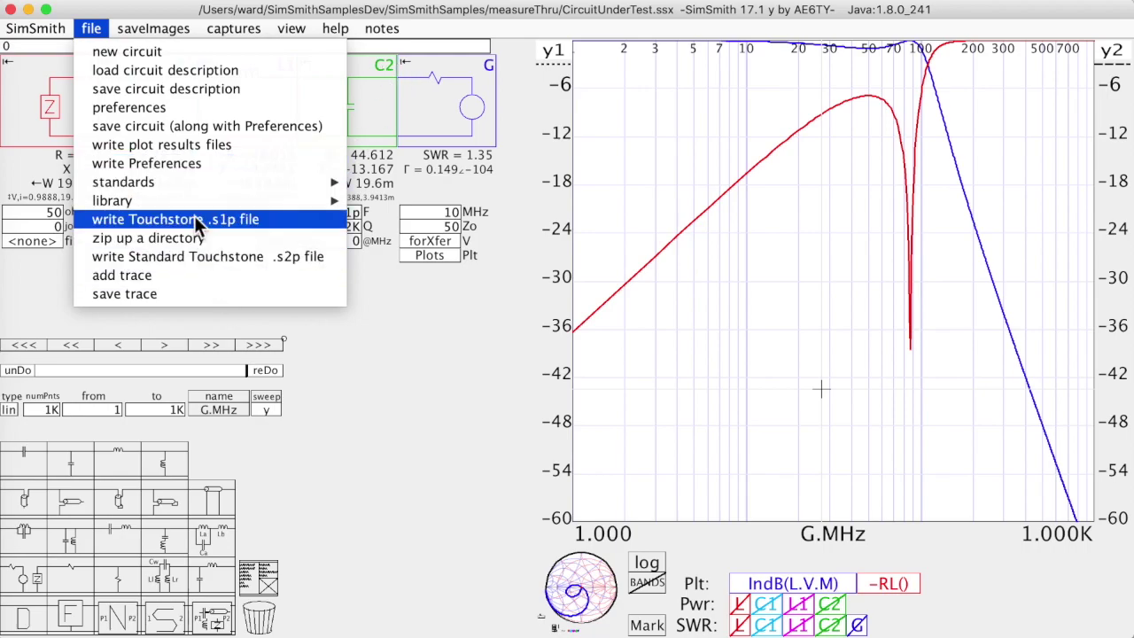
click(162, 223)
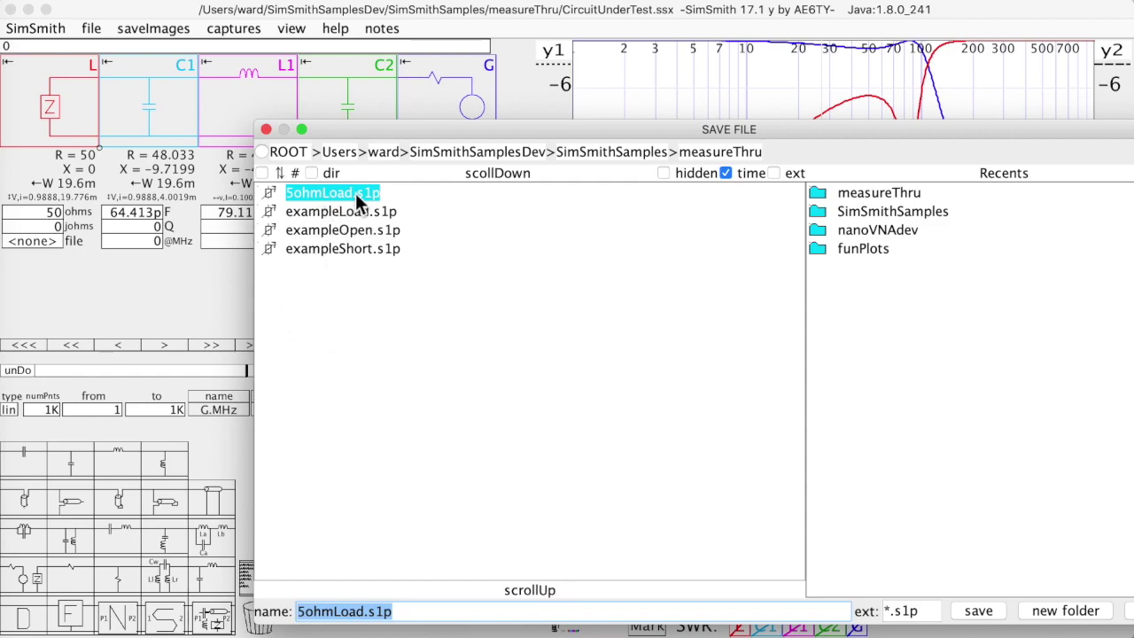
click(326, 194)
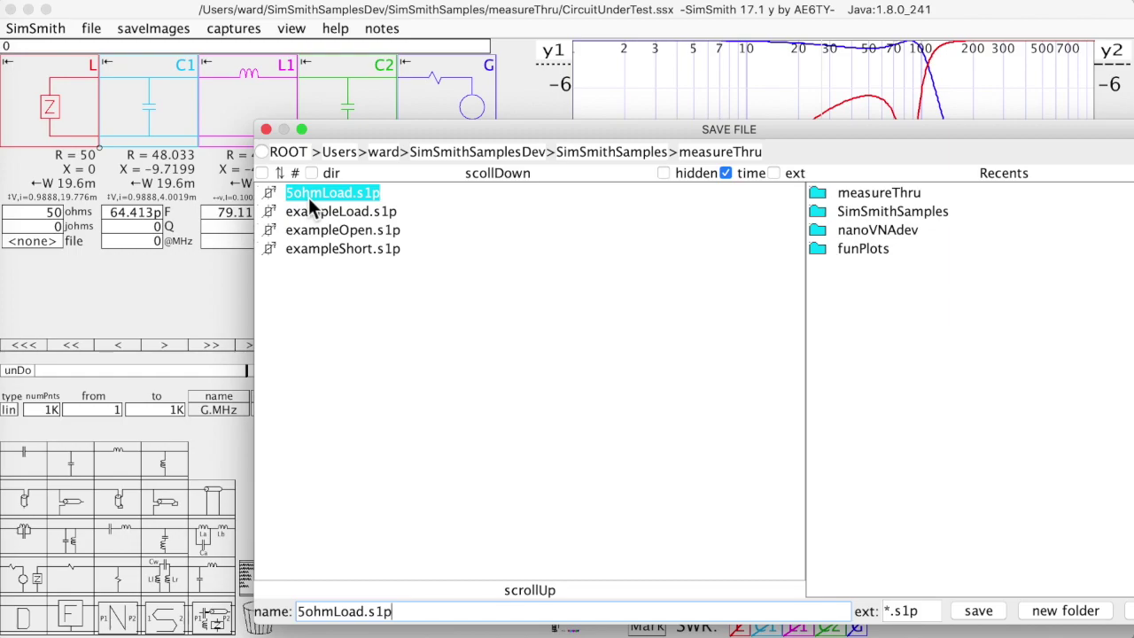
click(269, 131)
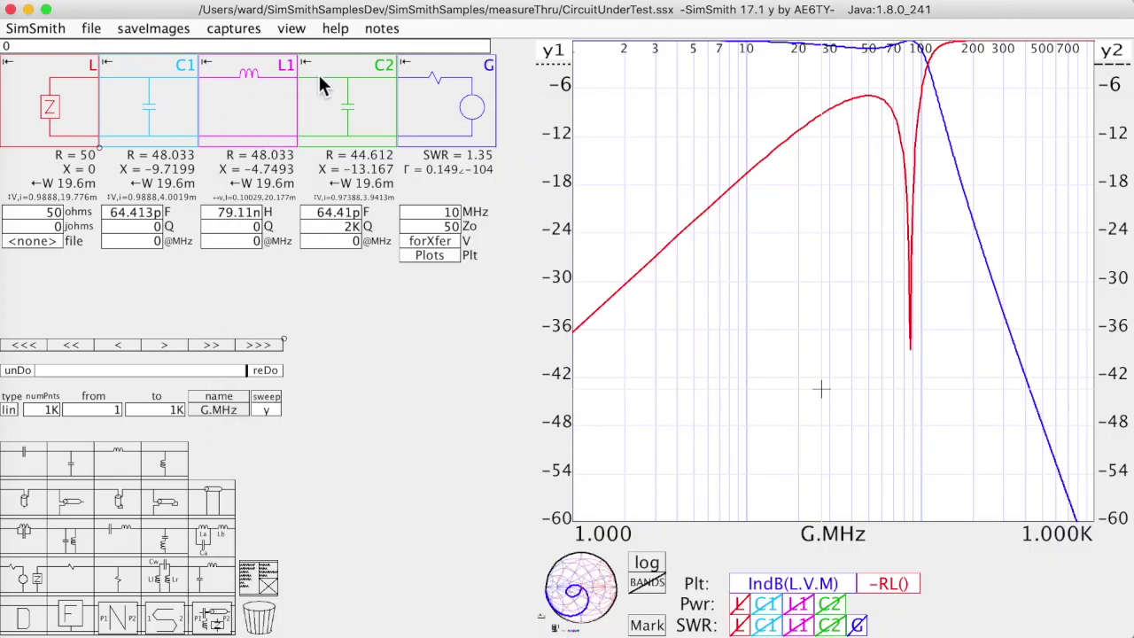
Load the videoWorkspace.ssx circuit description
click(92, 34)
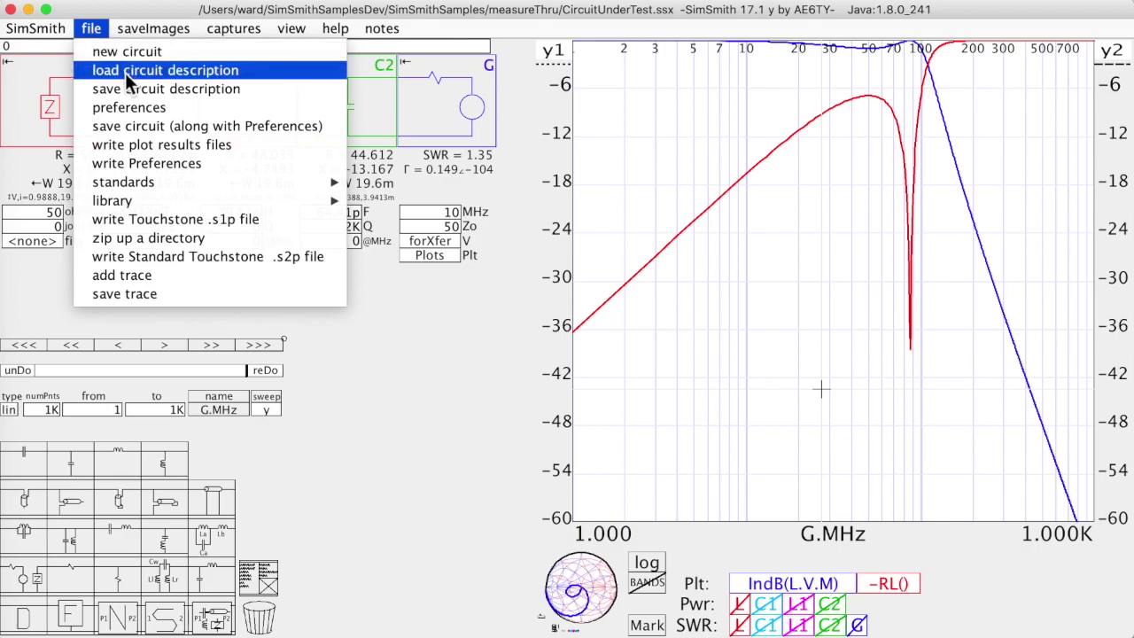
click(125, 72)
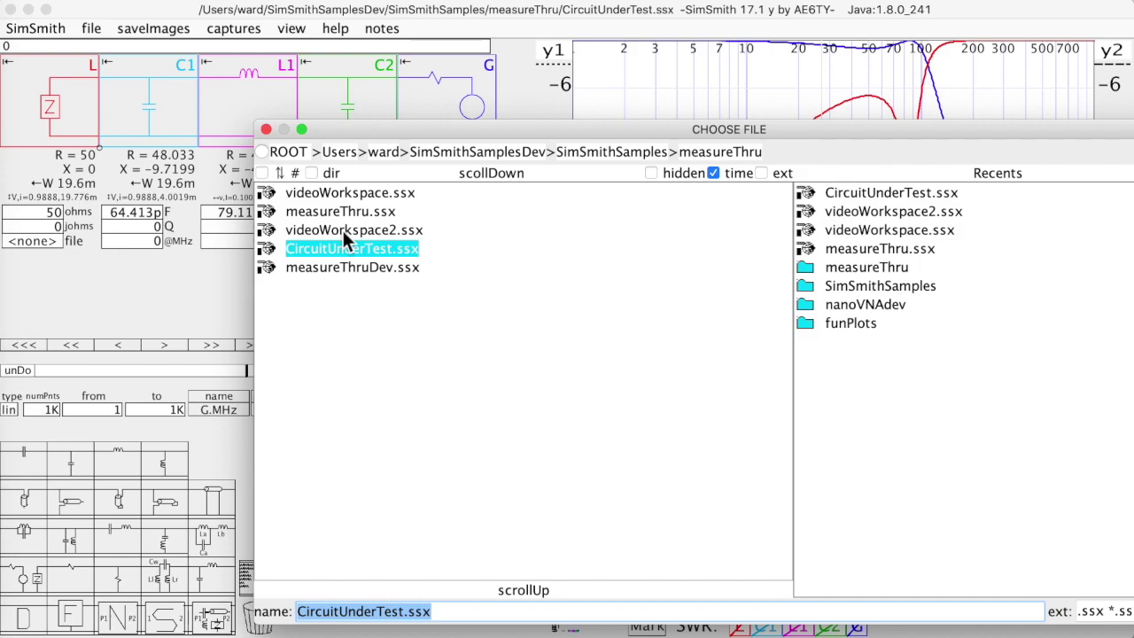
click(340, 192)
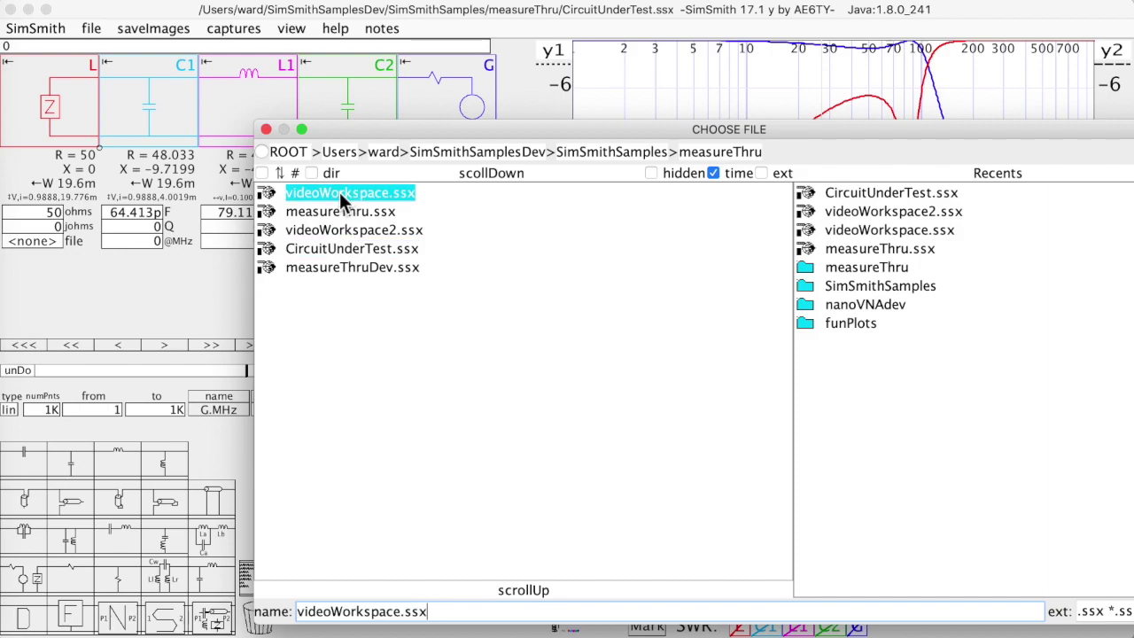
click(339, 192)
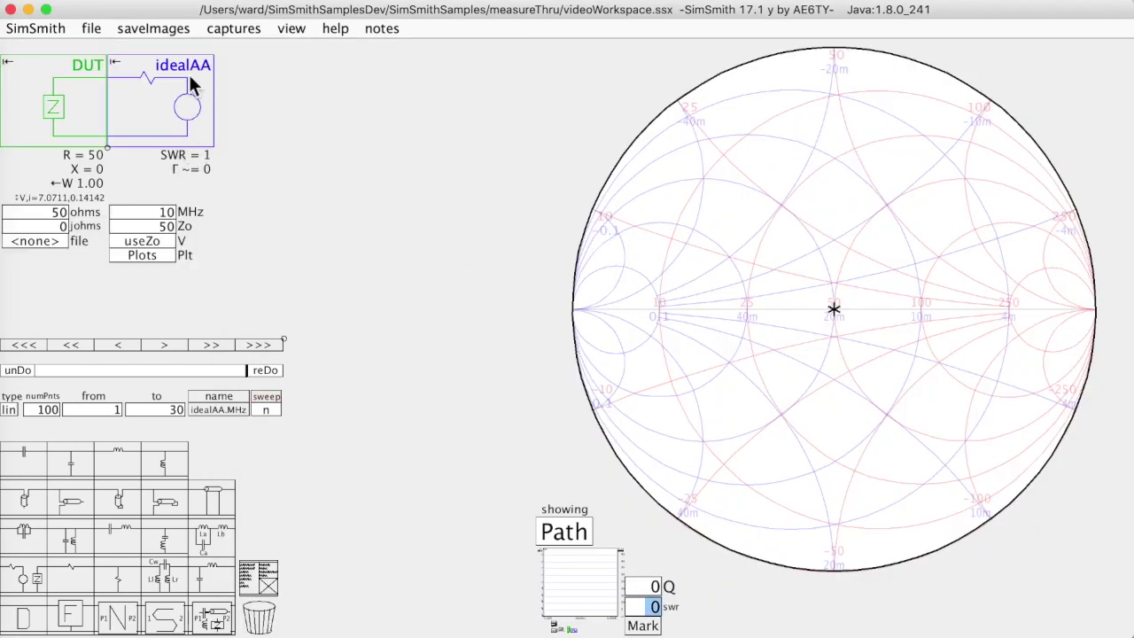
Load the measureThru.ssx circuit description
click(92, 27)
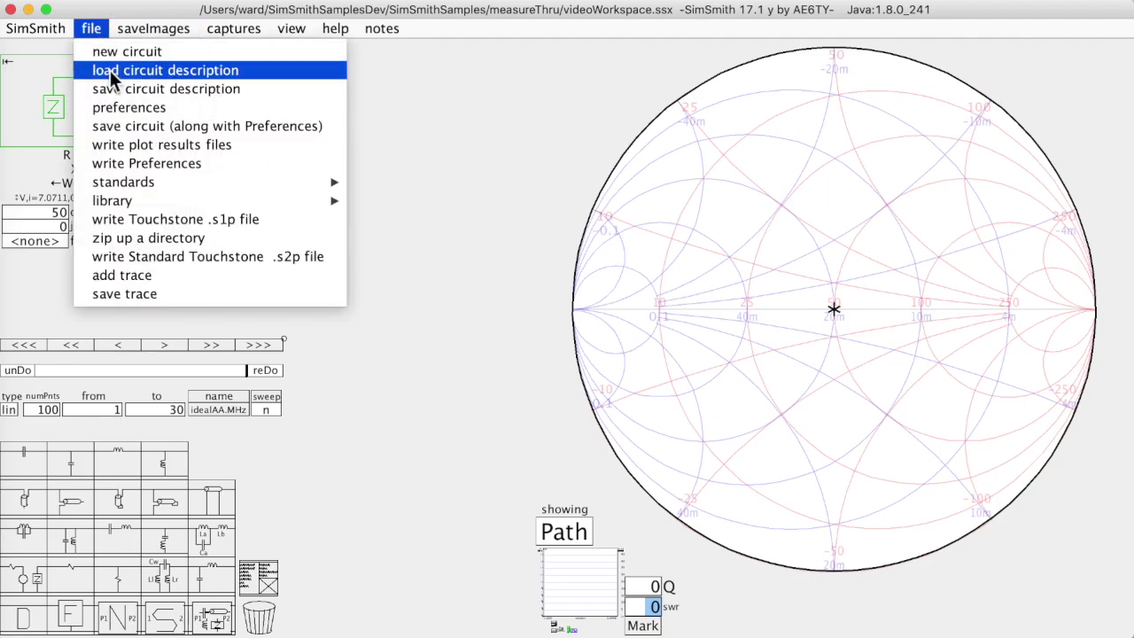
click(110, 70)
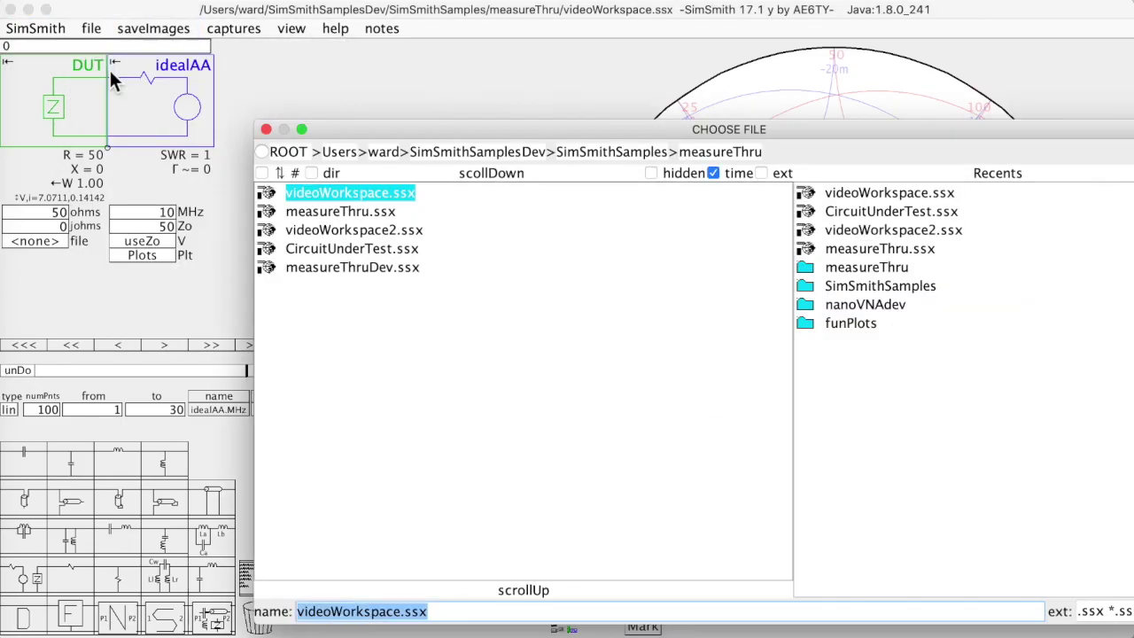
double_click(334, 212)
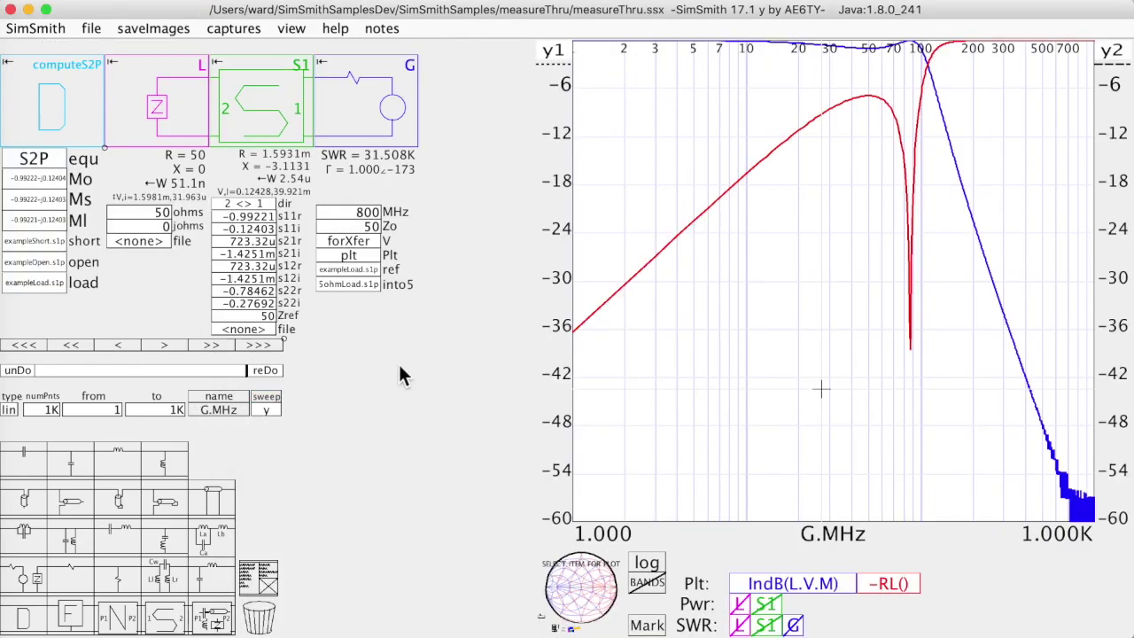
click(42, 157)
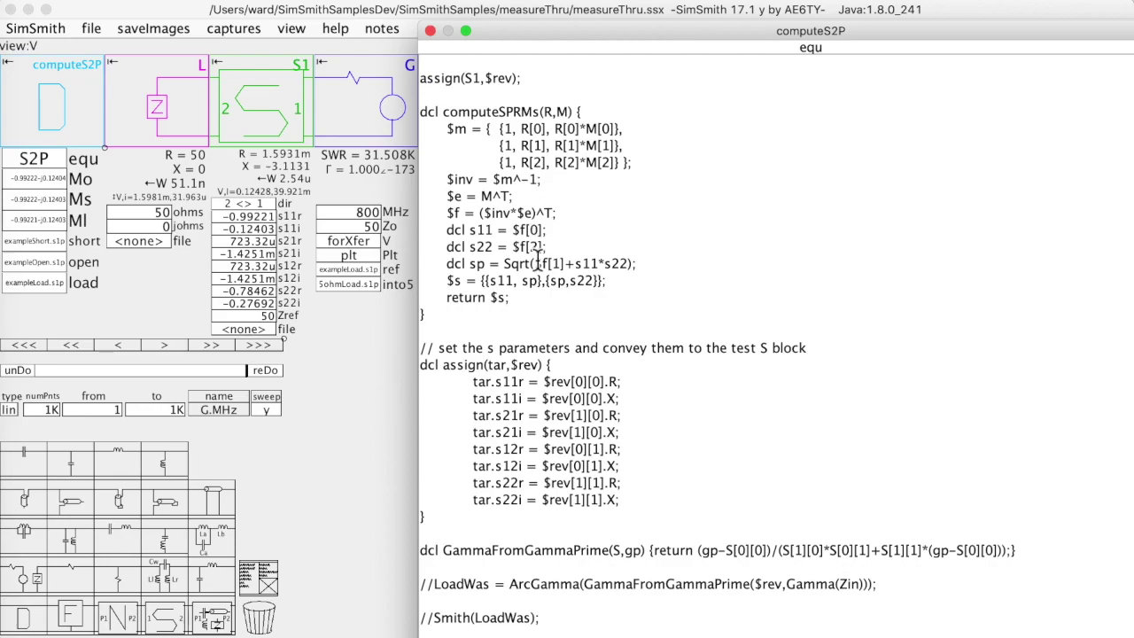
scroll(538, 257, up, 3)
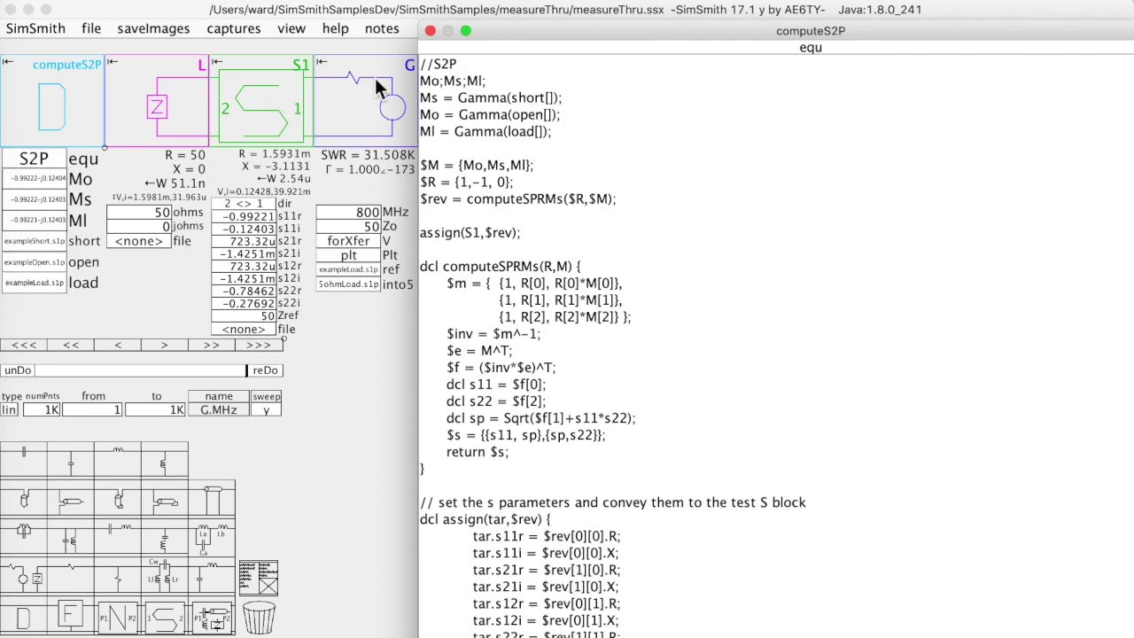
click(431, 31)
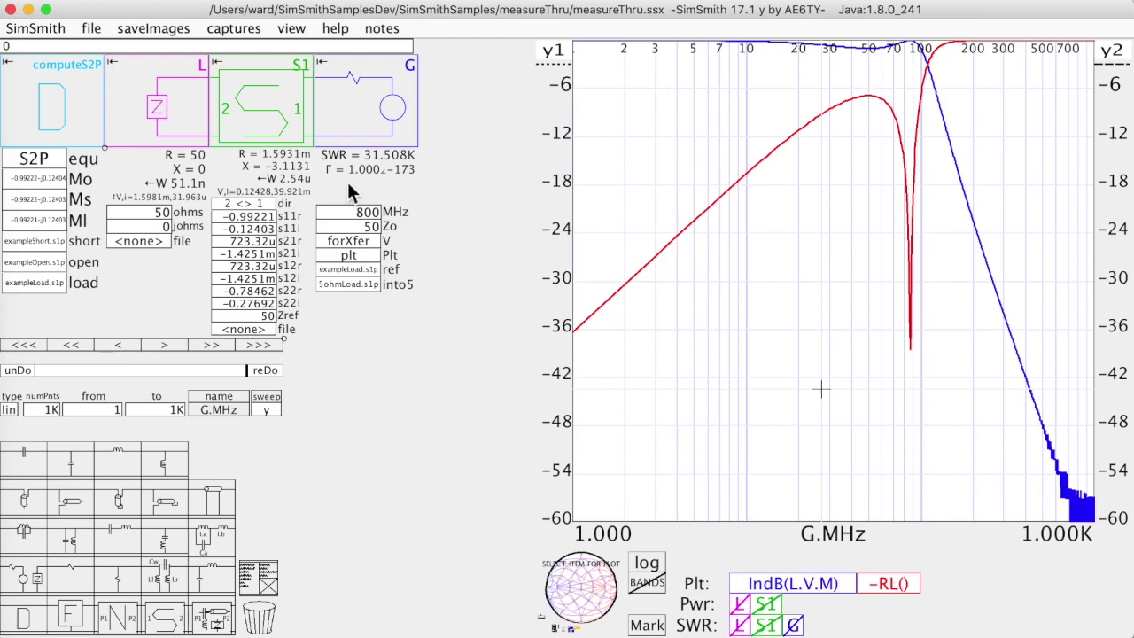
Commit the plot script with Smith(ref[]) and Smith(into5[]) traces, making the Smith chart the main plot
click(364, 257)
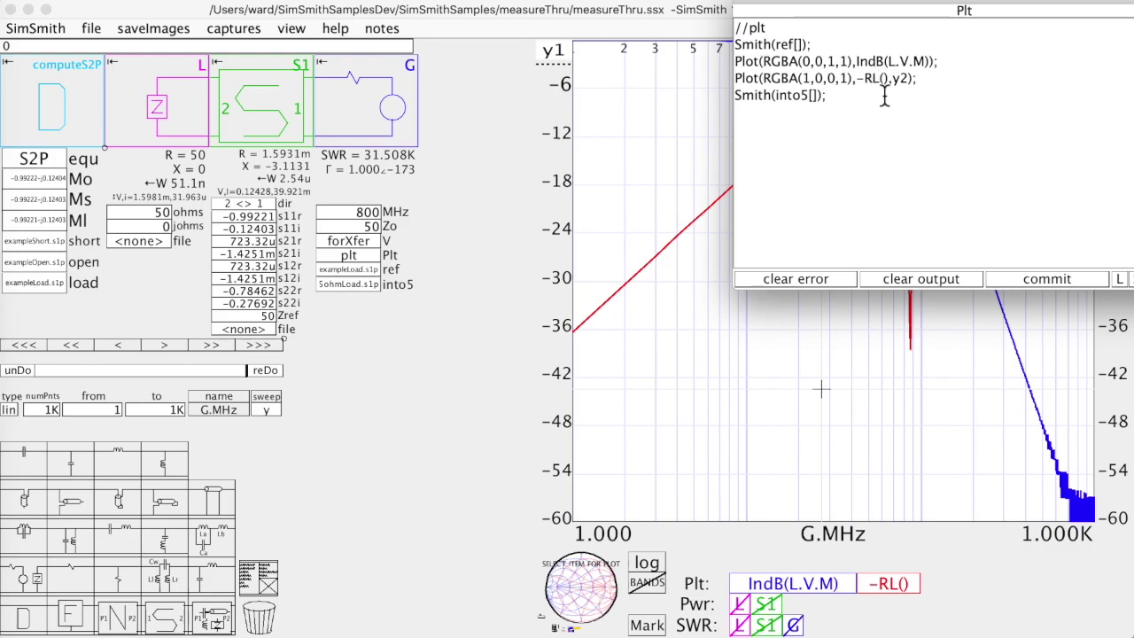
click(1030, 277)
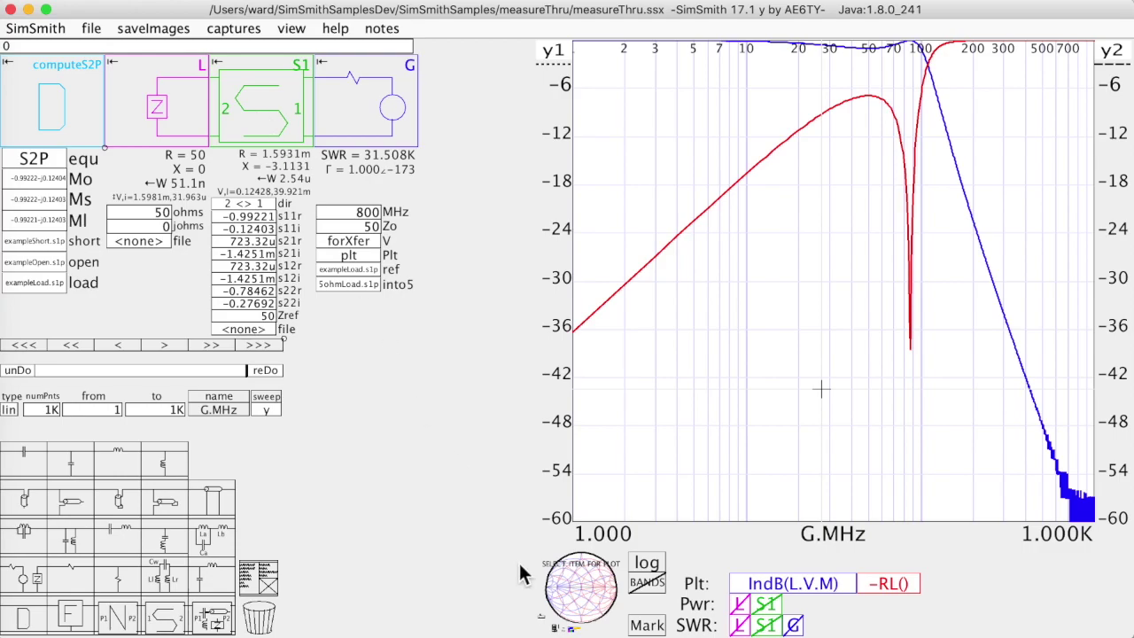
click(585, 572)
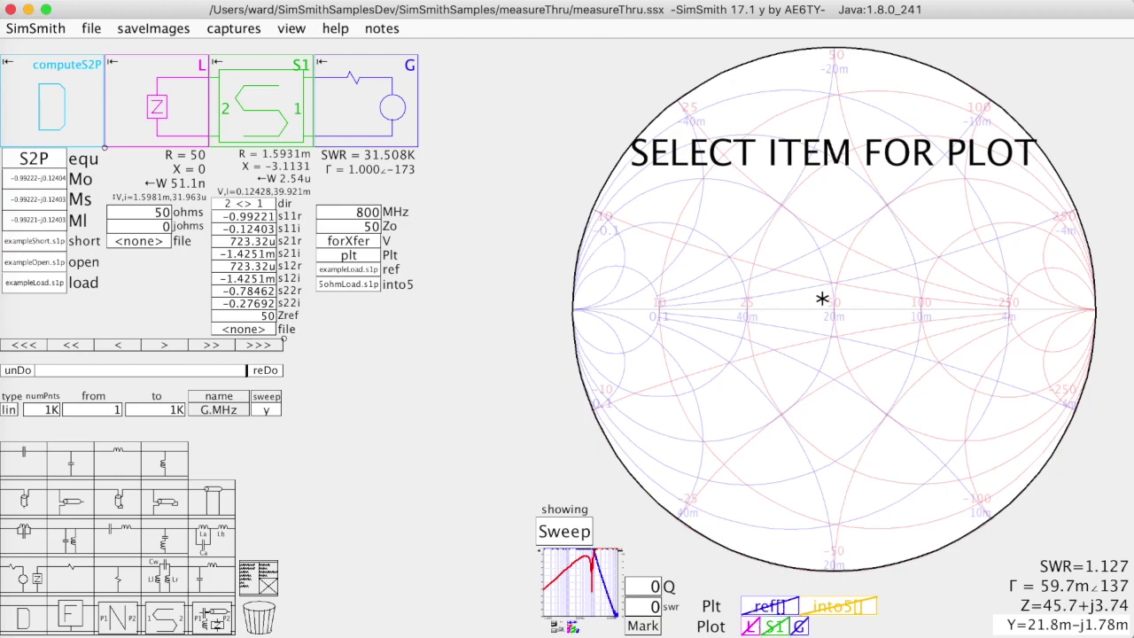
Plot the S1 block's sweep as a green spiral and turn on the ref[] trace
click(776, 626)
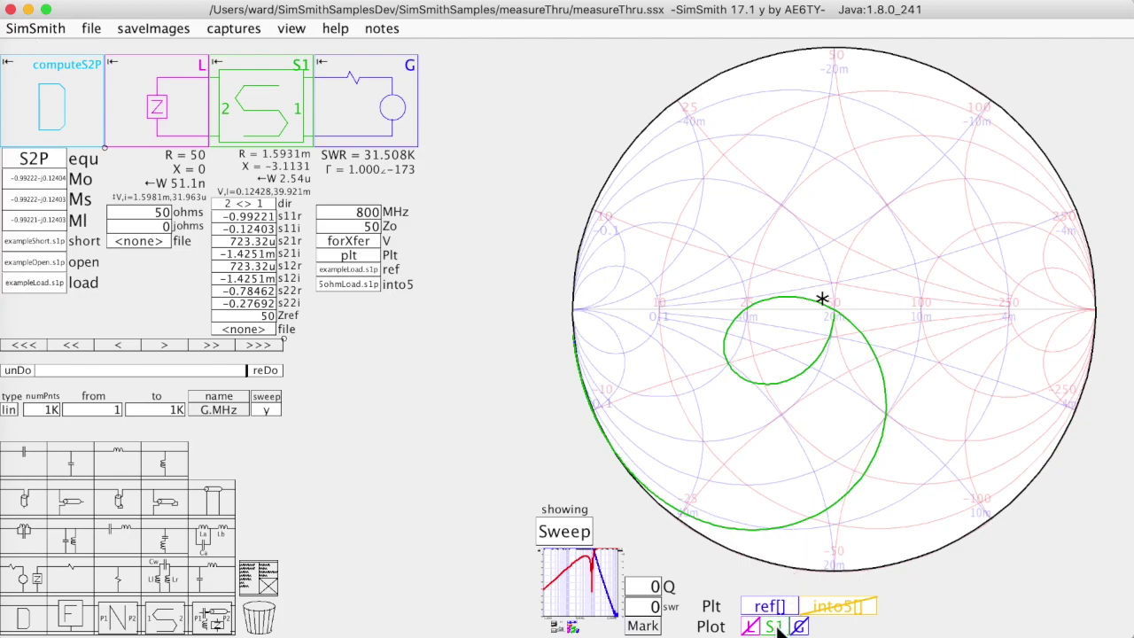
click(780, 624)
click(778, 627)
click(771, 608)
Show the into5[] measured trace and set the load resistance to 5 ohms
click(839, 610)
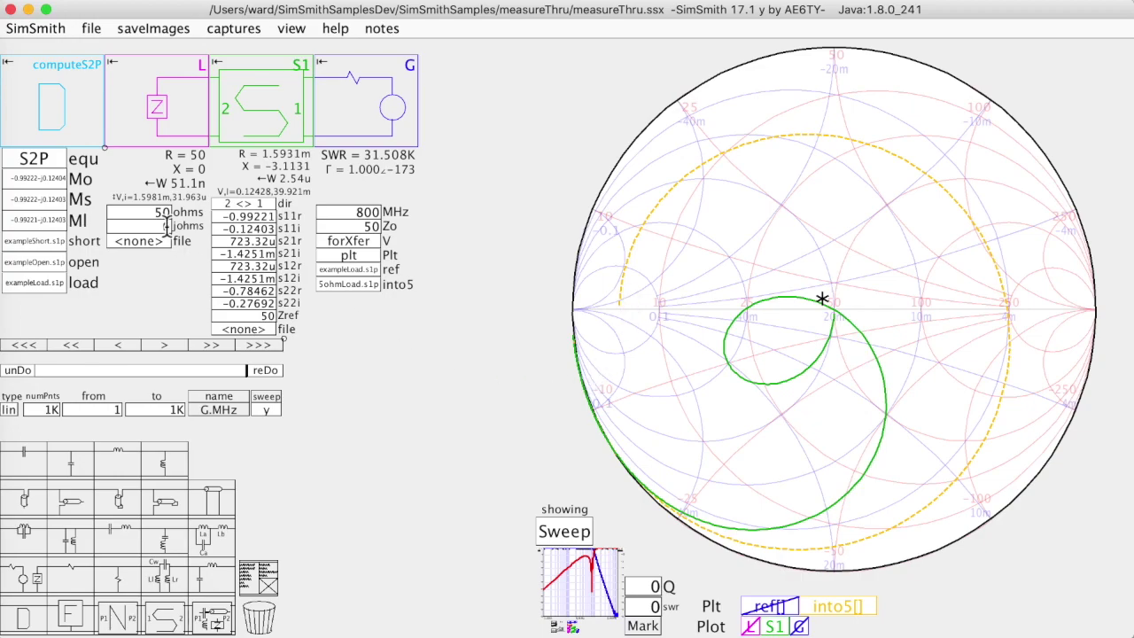
click(139, 213)
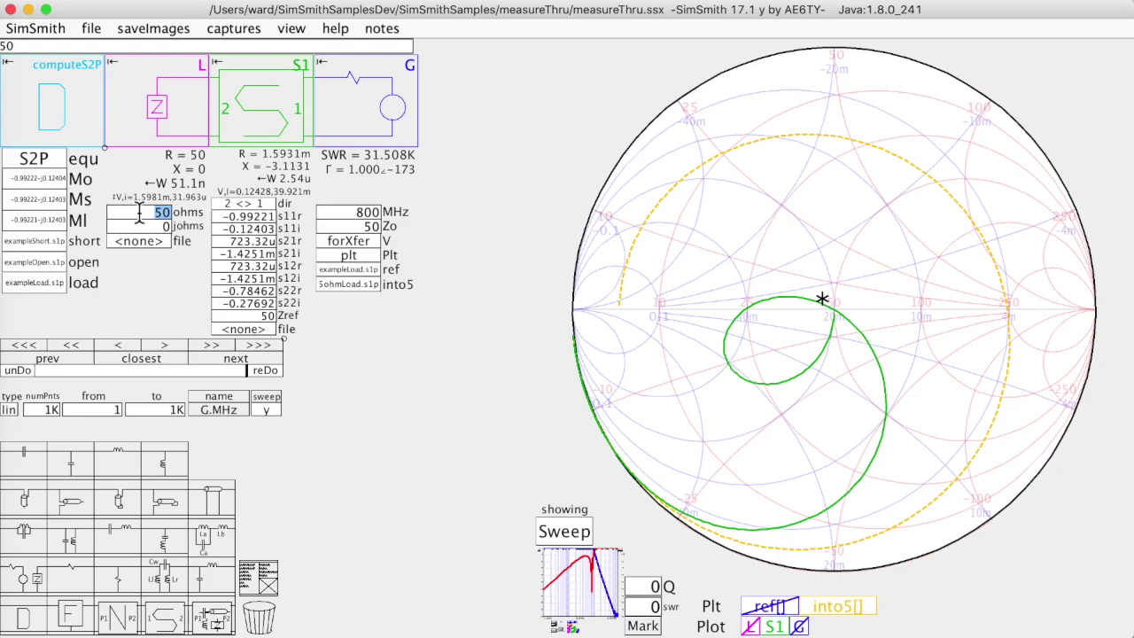
text(5)
key(Return)
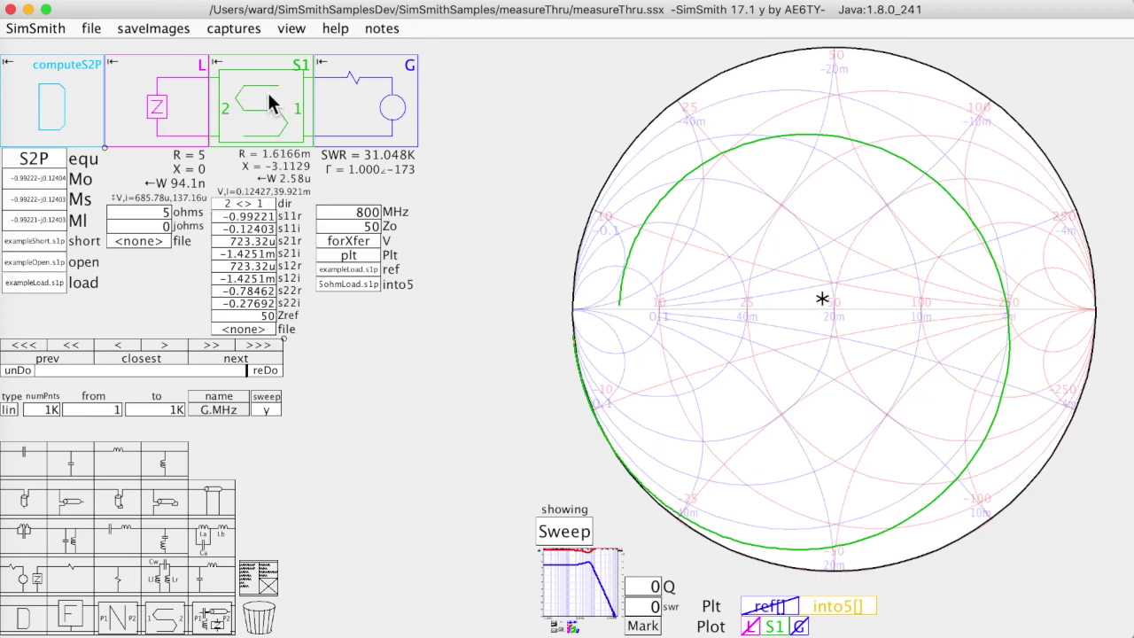
mouse_move(43, 159)
mouse_move(263, 279)
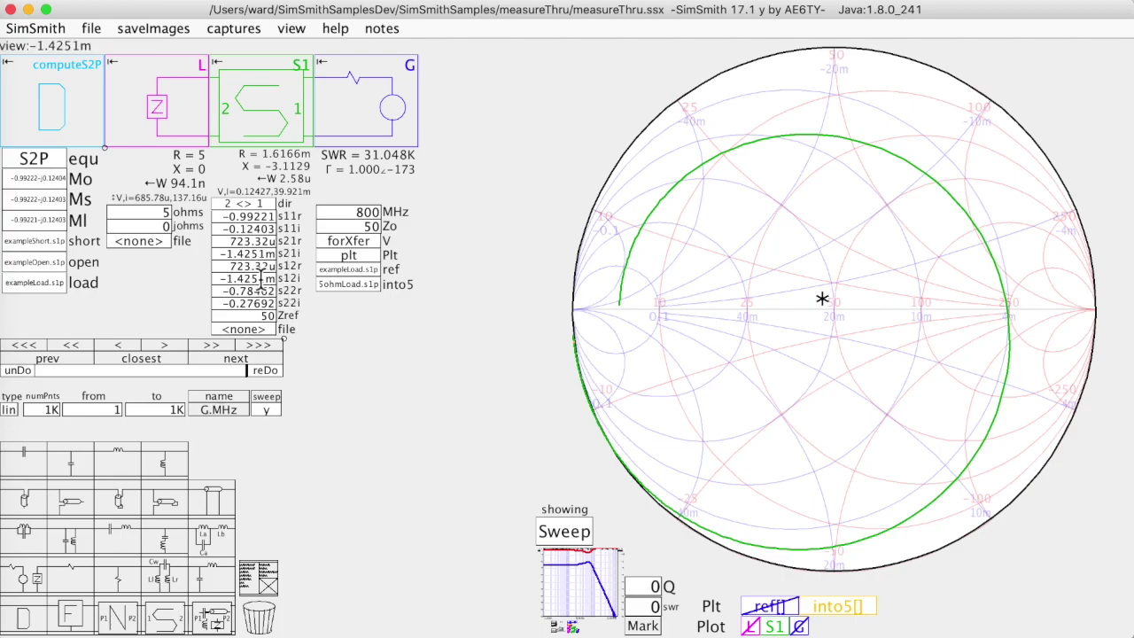